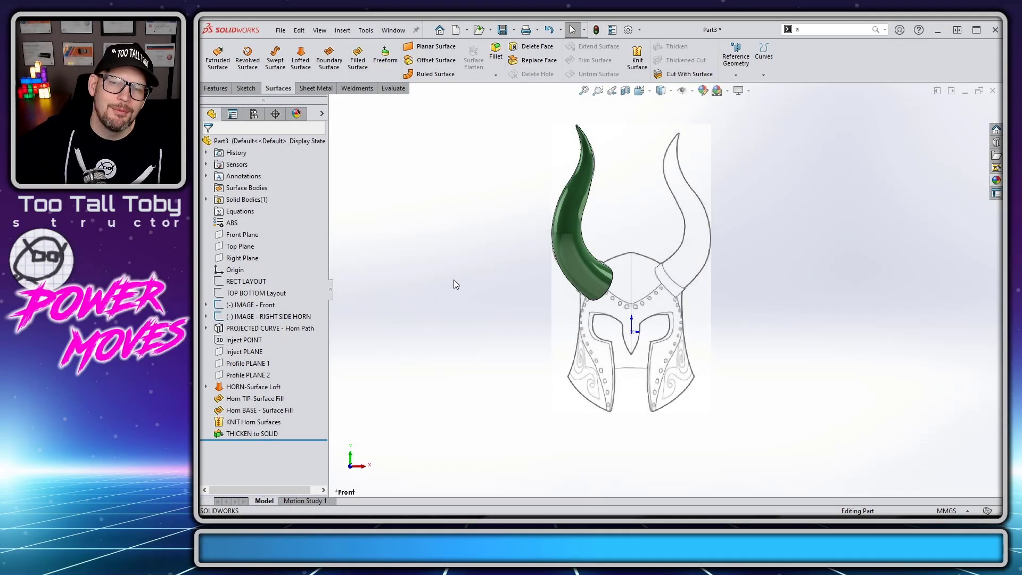
Step: Orbit around the finished helmet horn to inspect it, then return to the front view
middle_drag(511, 308, 559, 281)
click(679, 214)
key(Escape)
click(433, 292)
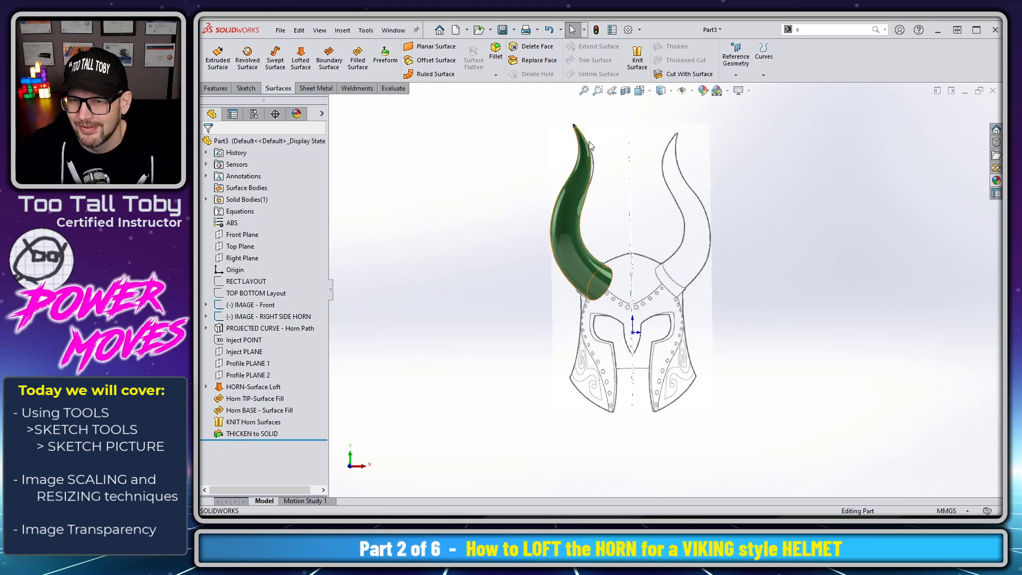
middle_drag(567, 276, 537, 254)
key(ctrl+1)
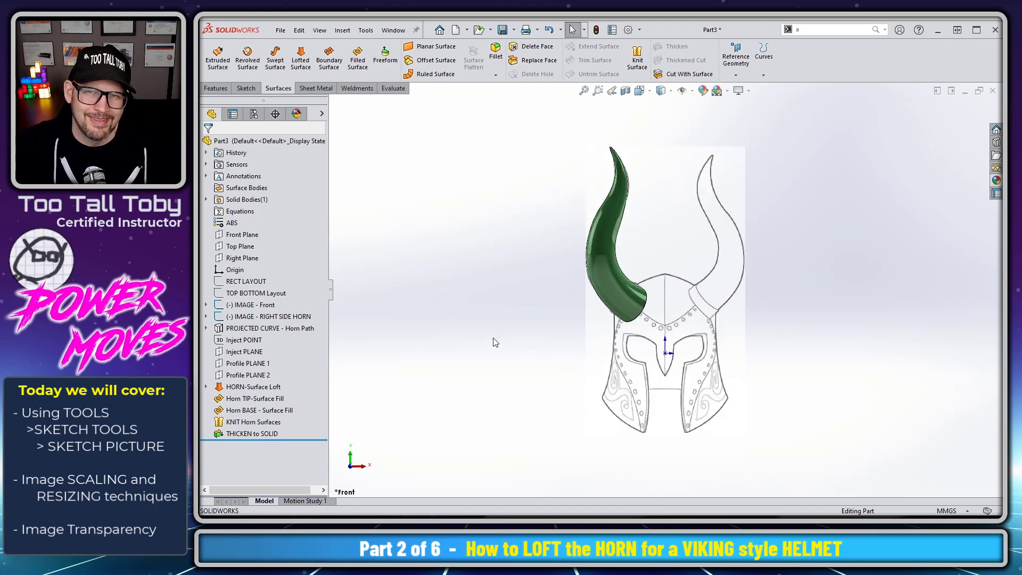
Step: Switch to Part6 and check the 200 × 250 front layout and side layout sketches from the front
key(ctrl+Tab)
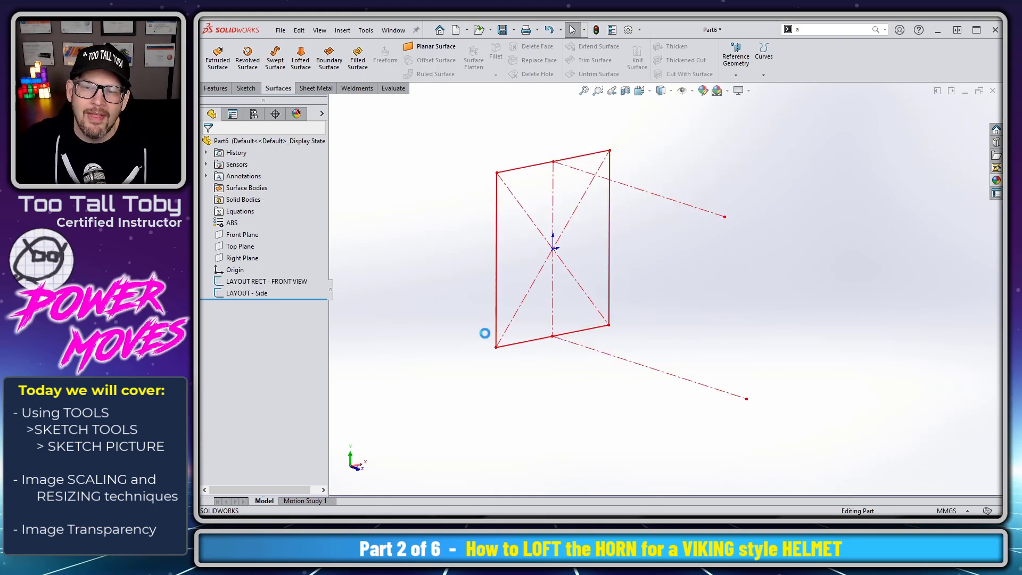
click(269, 281)
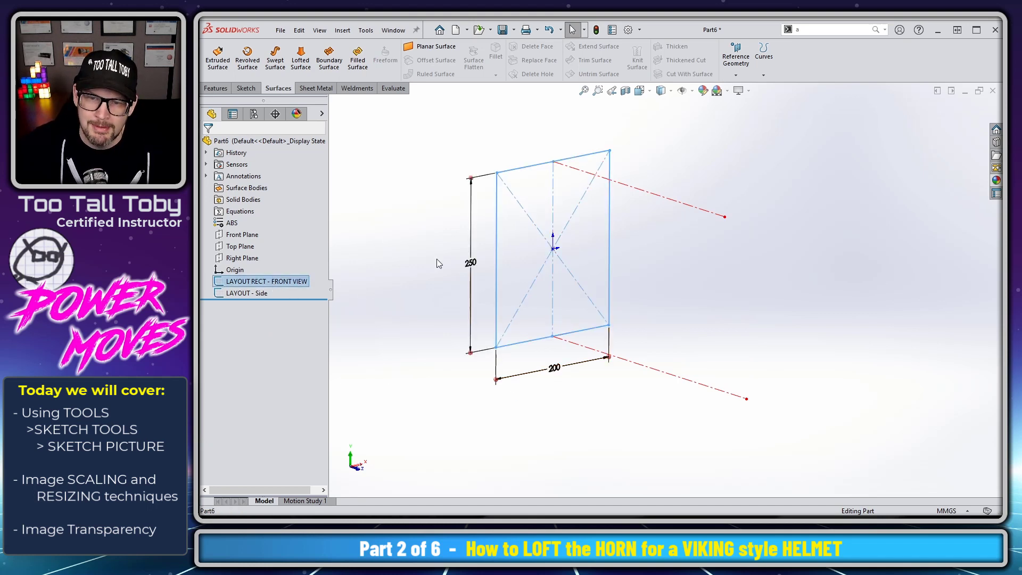
click(395, 298)
click(251, 293)
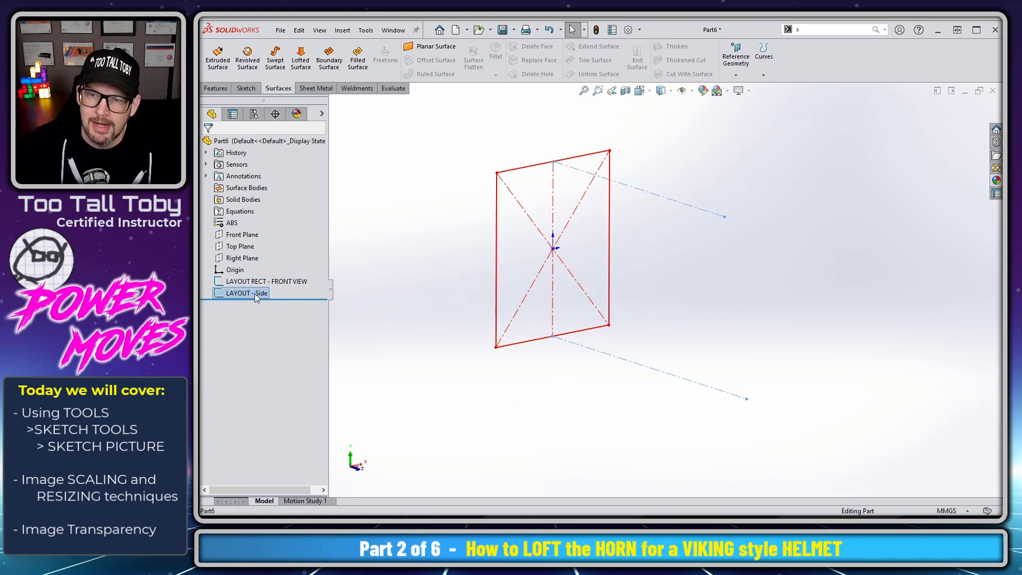
click(254, 292)
click(400, 291)
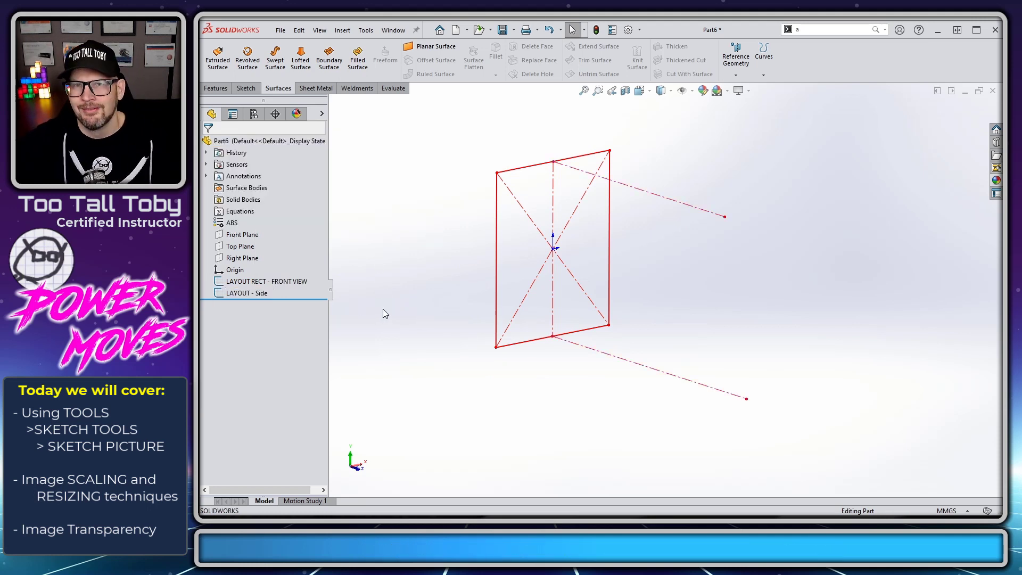
key(ctrl+1)
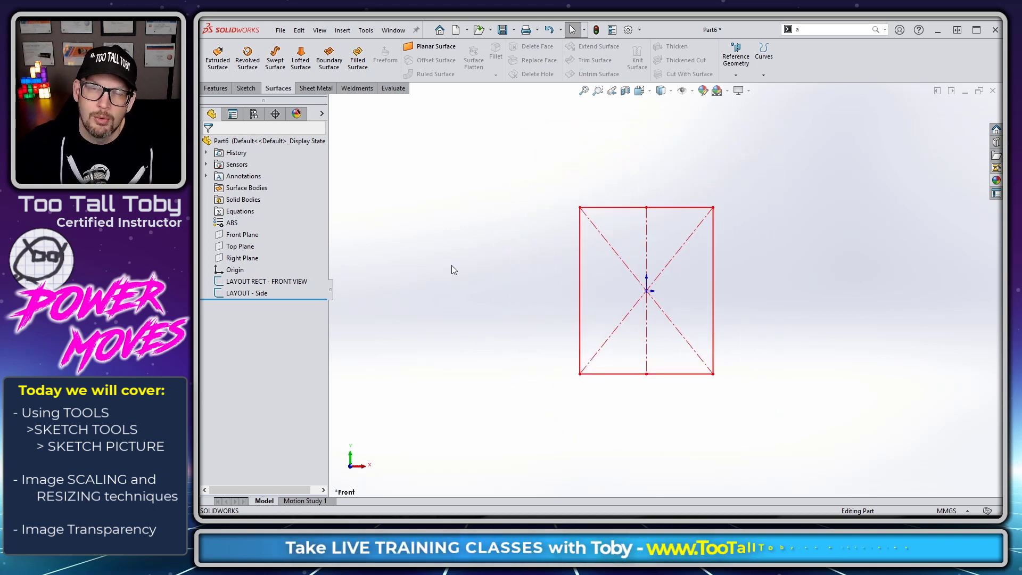
Step: Start a Front Plane sketch and insert SKYRIM HELM - FRONT VIEW.png as a sketch picture
click(250, 235)
click(288, 204)
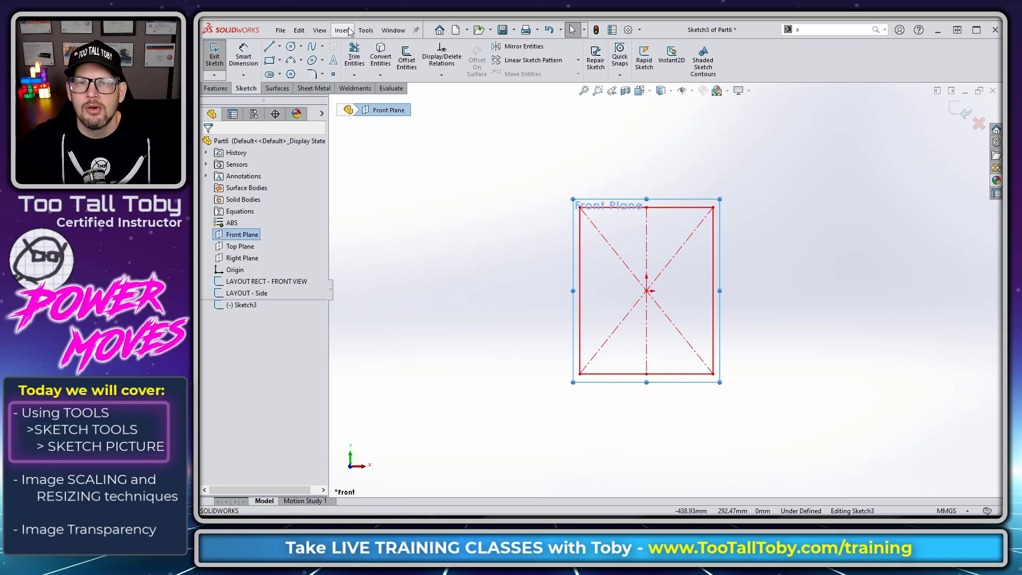
click(366, 31)
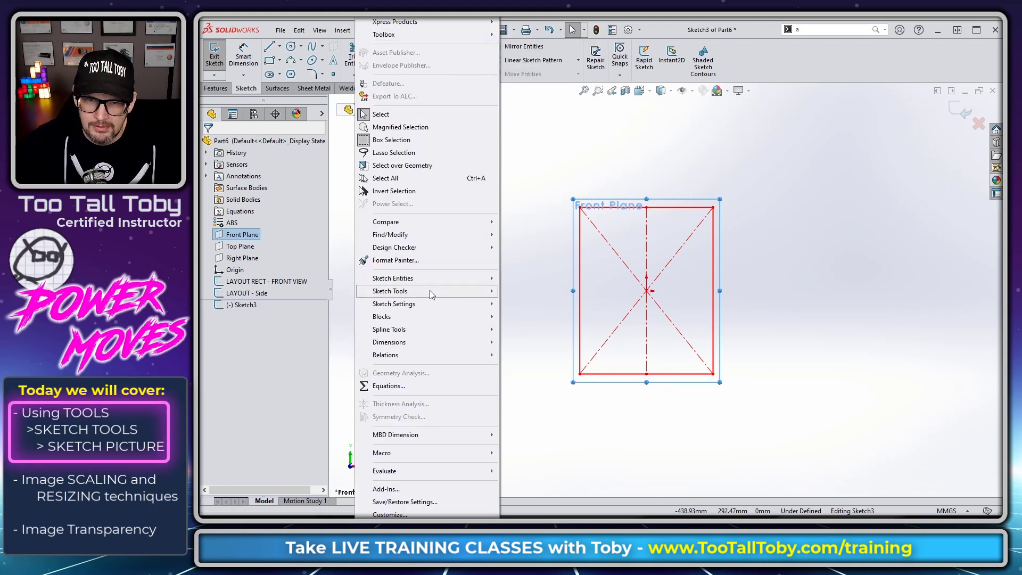
mouse_move(428, 293)
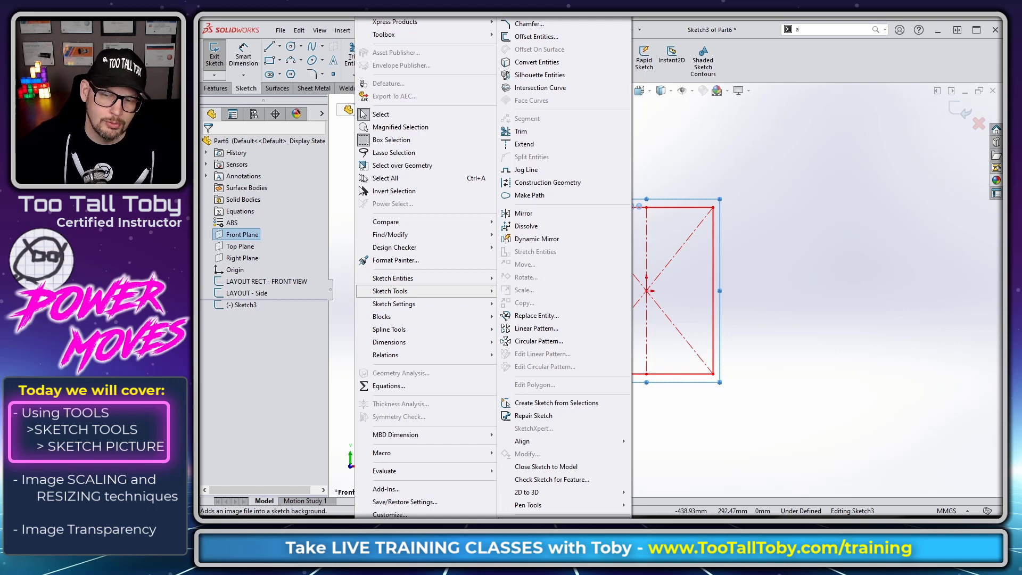
click(532, 517)
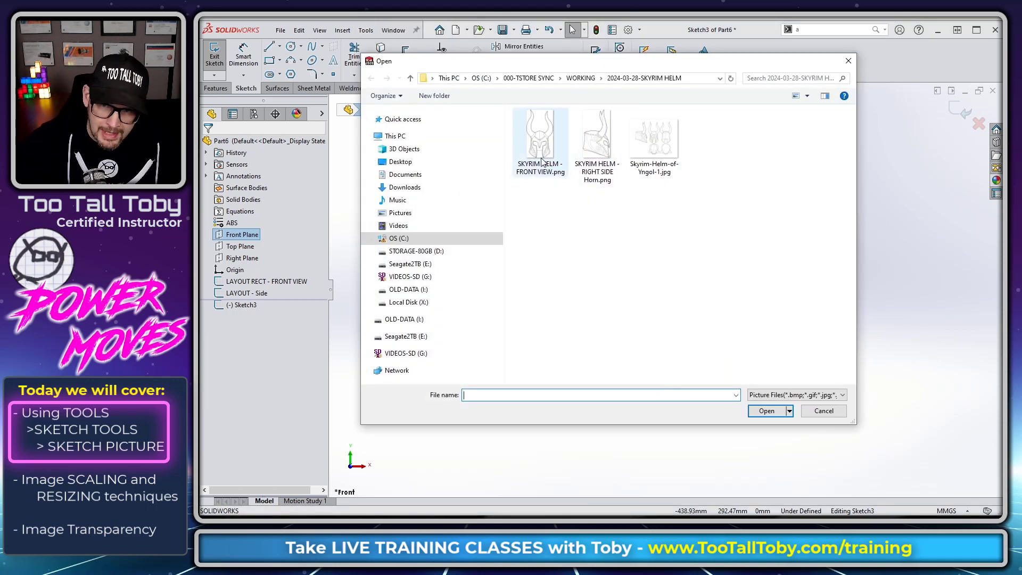
double_click(540, 138)
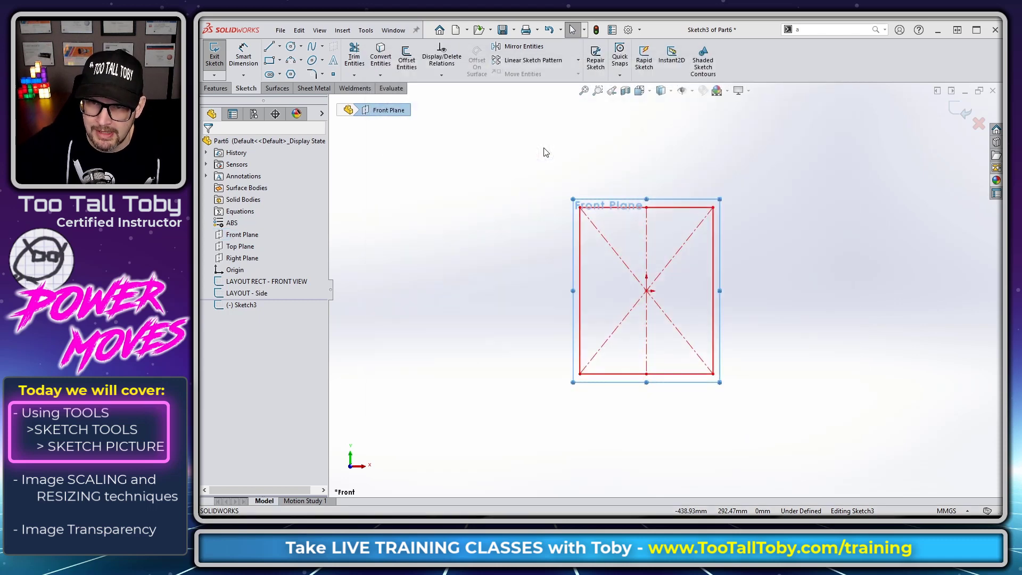
Step: Draw the scale line across the helmet's lower width and set it to 250 mm
scroll(599, 341, up, 3)
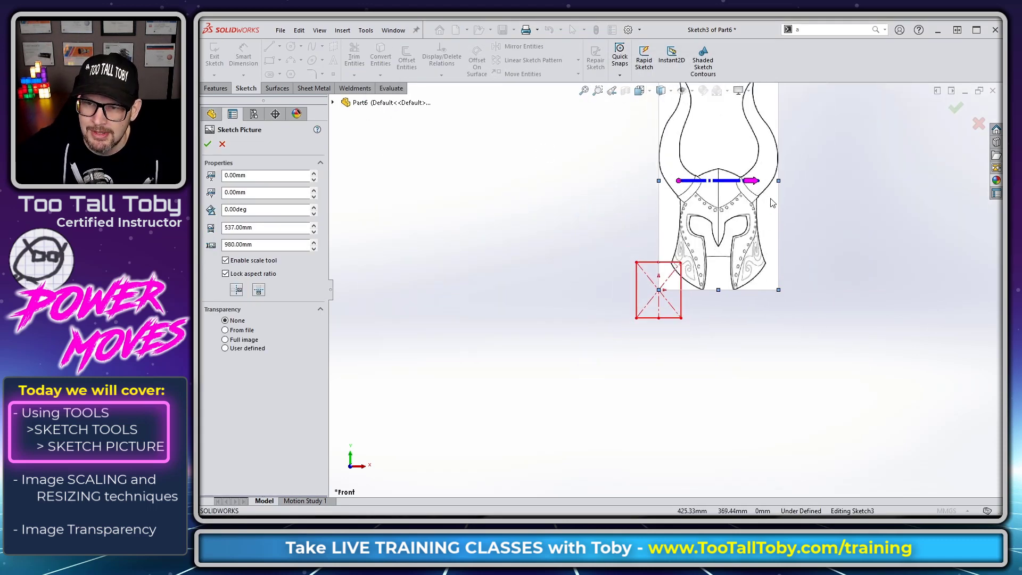
mouse_move(692, 239)
mouse_down()
mouse_move(786, 338)
mouse_move(740, 343)
mouse_move(682, 277)
mouse_move(717, 267)
mouse_up()
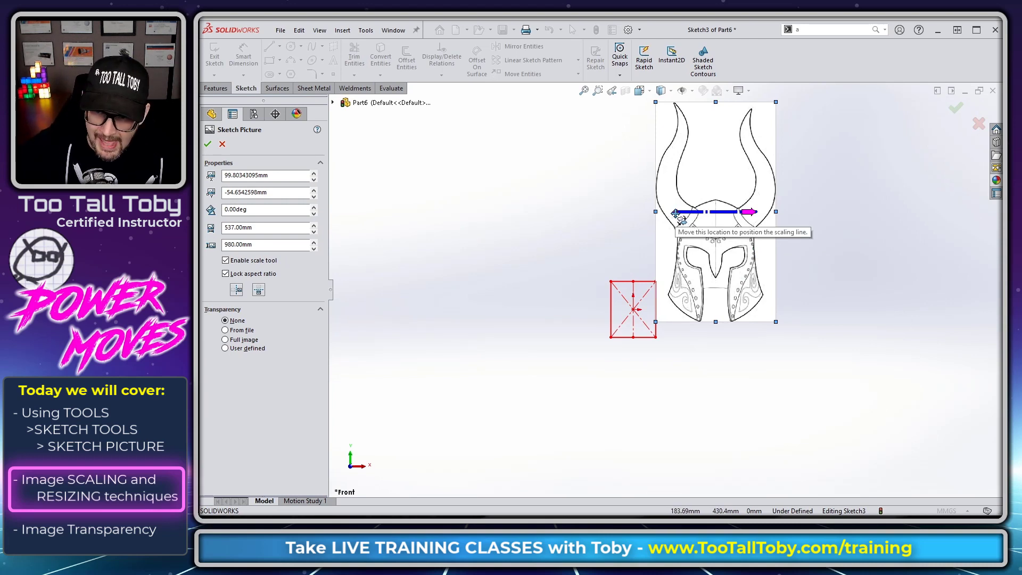
drag(675, 213, 670, 295)
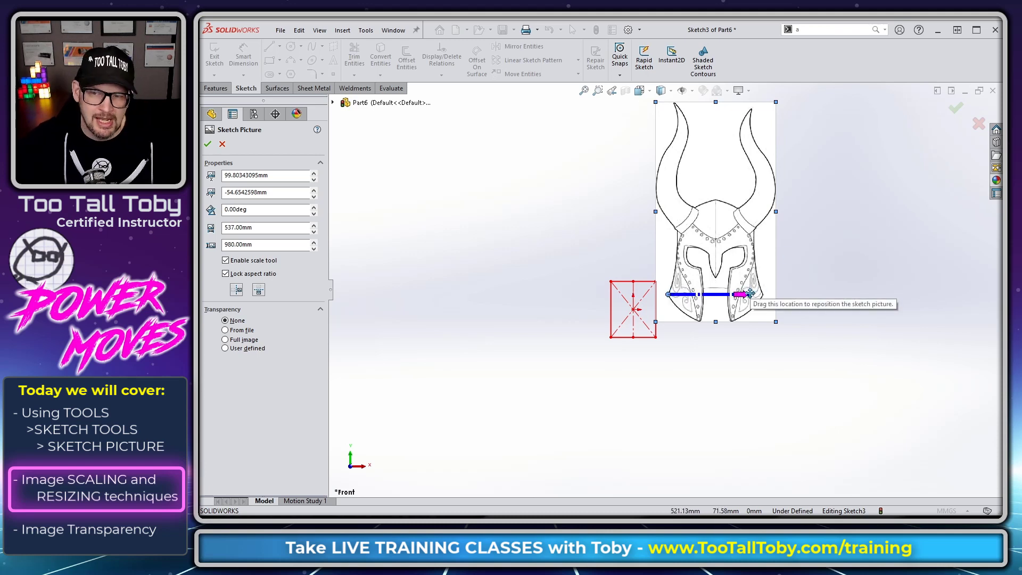
drag(749, 294, 765, 294)
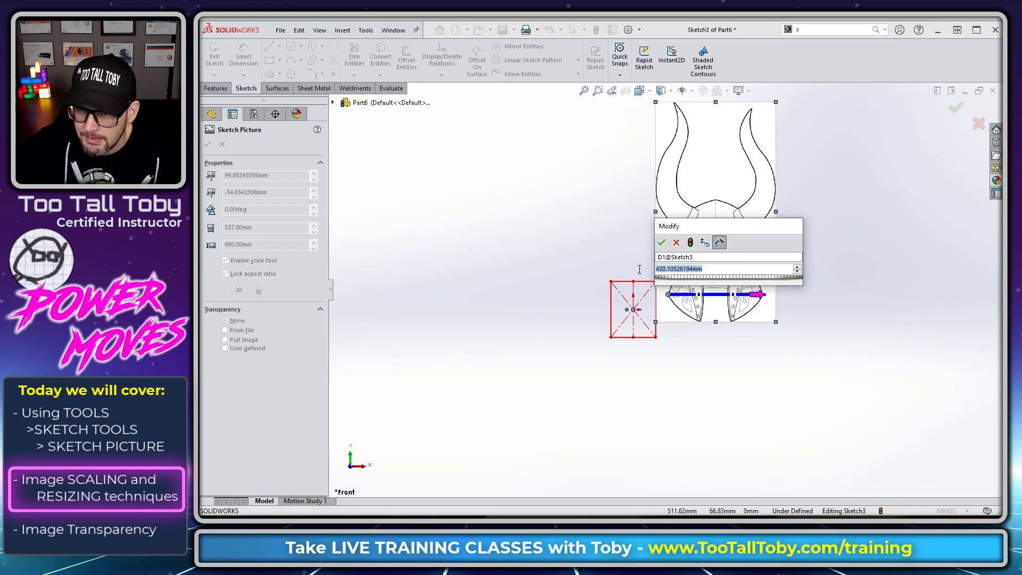
text(250)
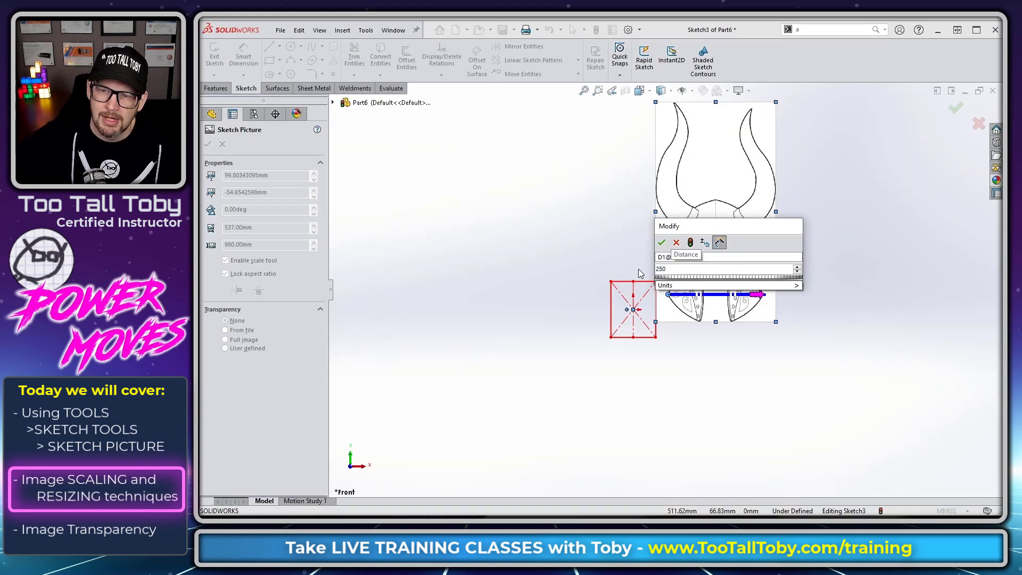
key(Return)
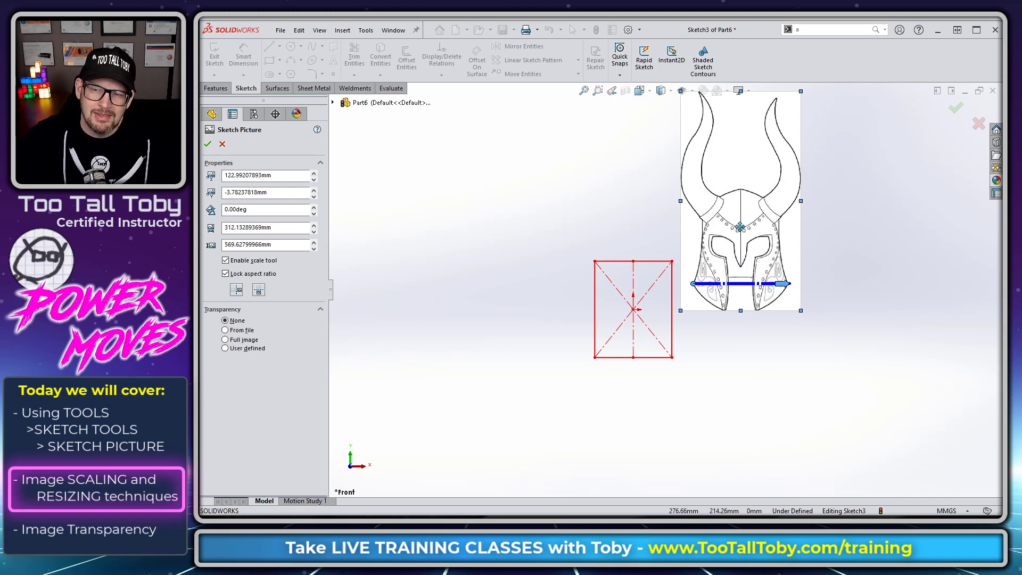
Step: Move the helmet picture over the layout rectangle, then back to its right at about 87.08, -9.31 mm
mouse_move(740, 226)
mouse_down()
mouse_move(664, 241)
mouse_move(631, 272)
mouse_move(660, 274)
mouse_move(620, 276)
mouse_move(713, 250)
mouse_move(716, 238)
mouse_up()
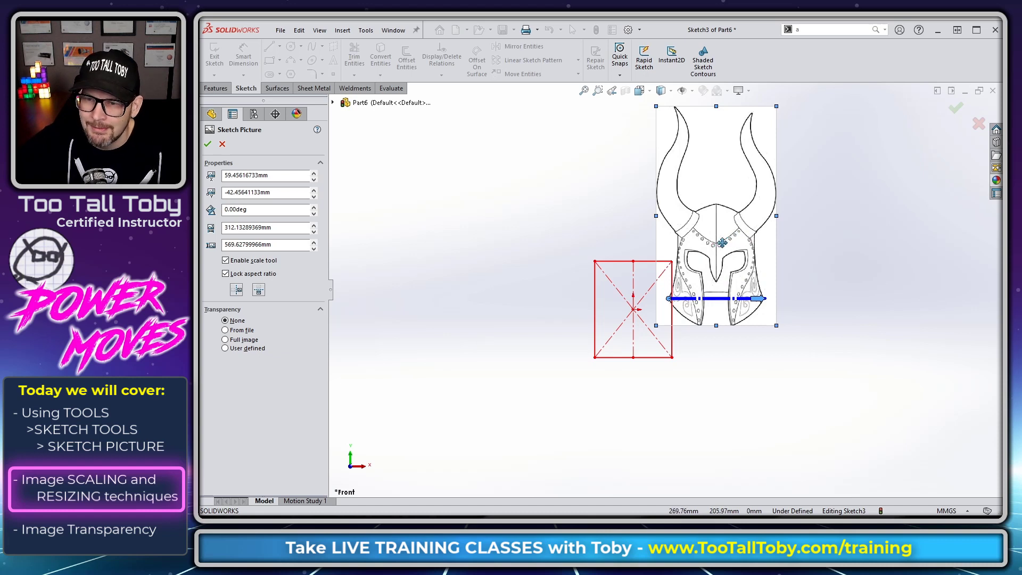
drag(723, 206, 650, 244)
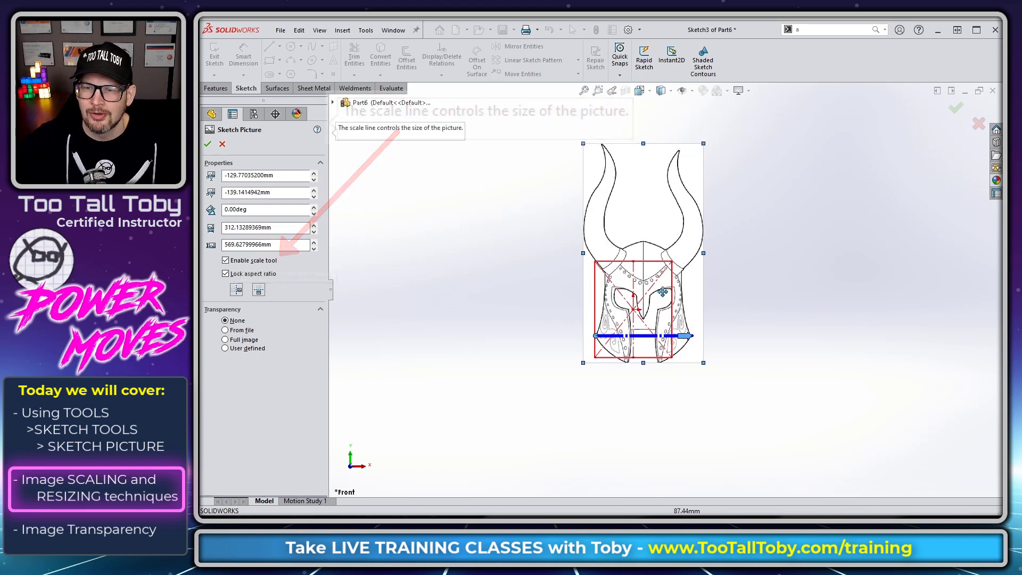
drag(667, 246, 749, 197)
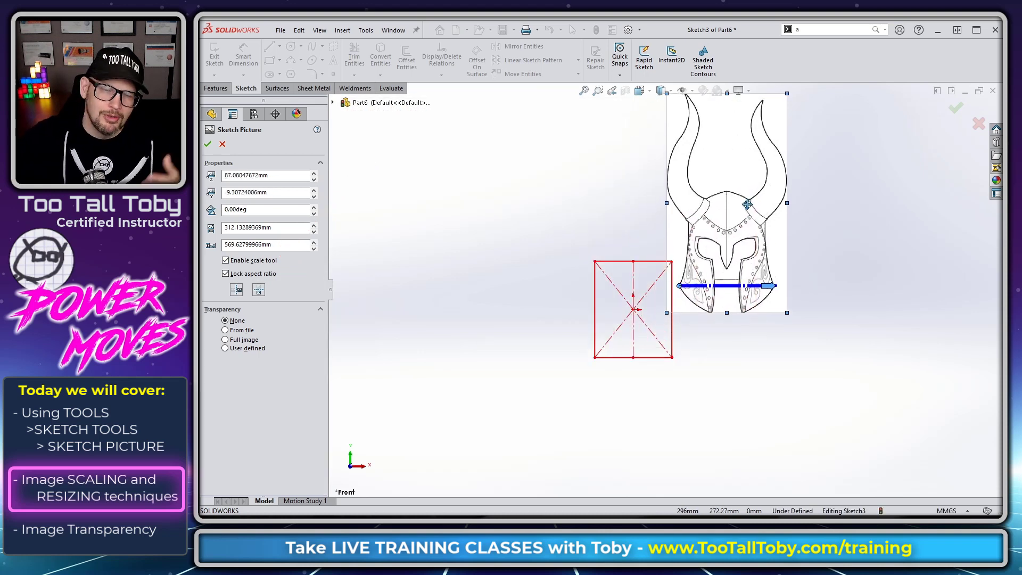
Step: Disable the scale tool, move the picture onto the layout rectangle and shrink it to about 245 mm wide
click(245, 263)
drag(750, 238, 667, 287)
drag(703, 142, 656, 191)
key(z)
key(shift+z)
key(shift+z)
key(shift+z)
key(shift+z)
key(shift+z)
key(shift+z)
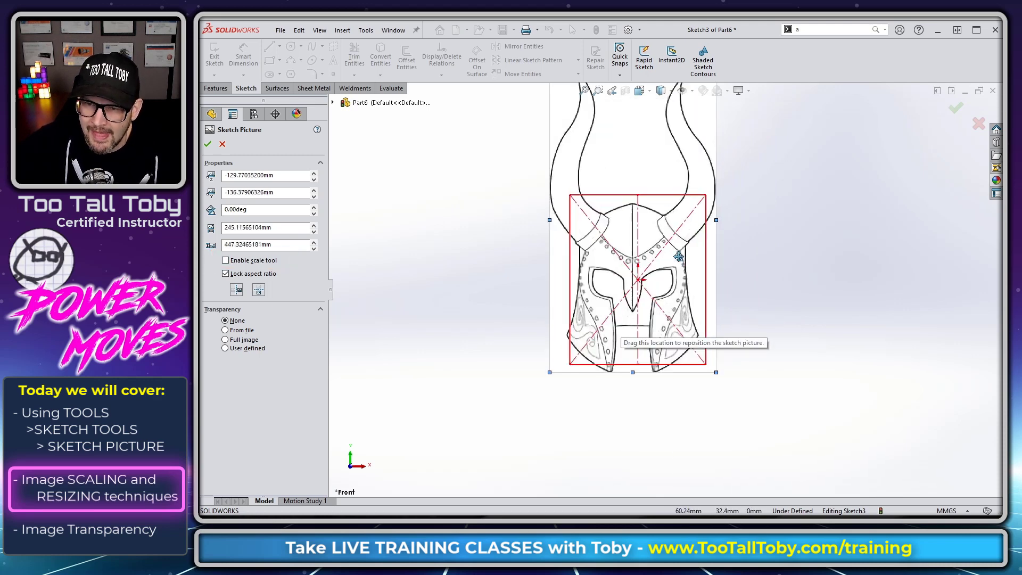
Step: Nudge the picture into alignment and enlarge it to about 252.5 mm wide
drag(618, 330, 630, 295)
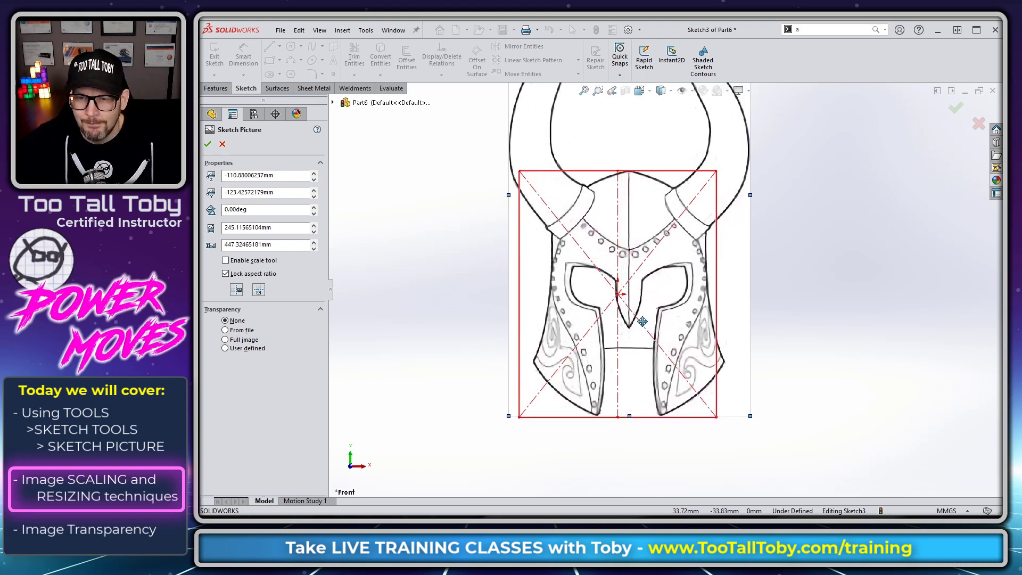
drag(669, 322, 663, 325)
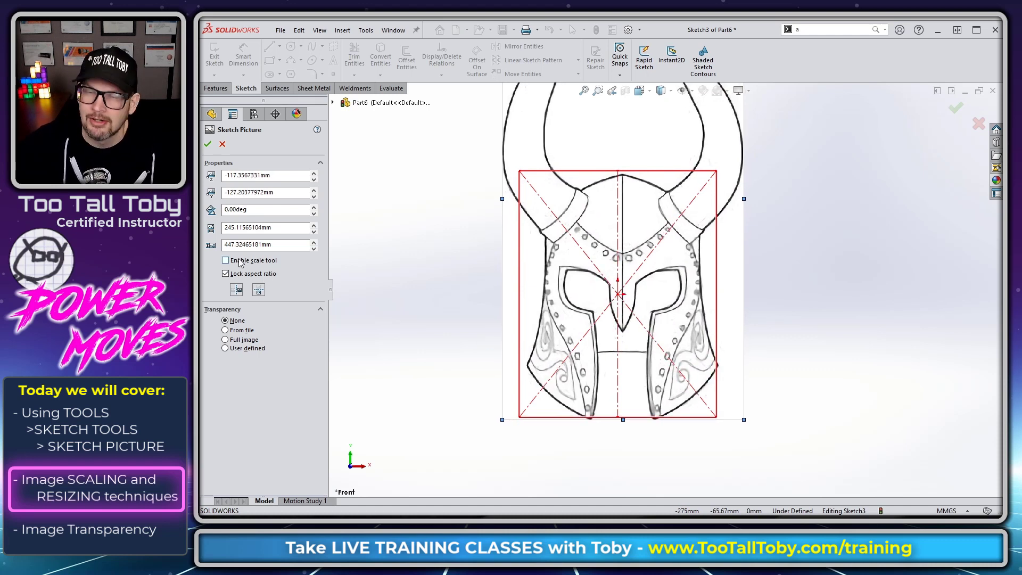
drag(686, 264, 679, 261)
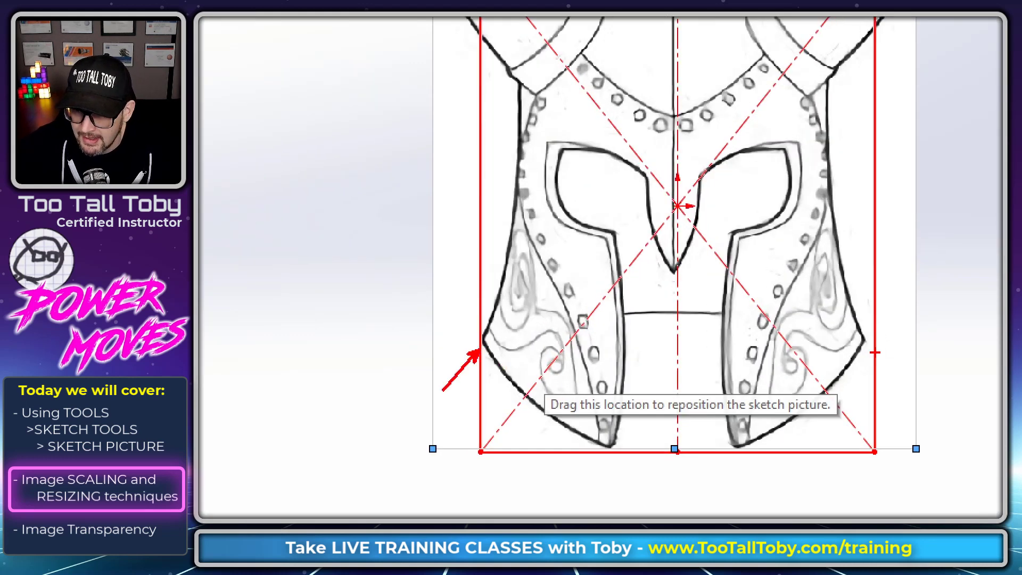
drag(870, 341, 943, 403)
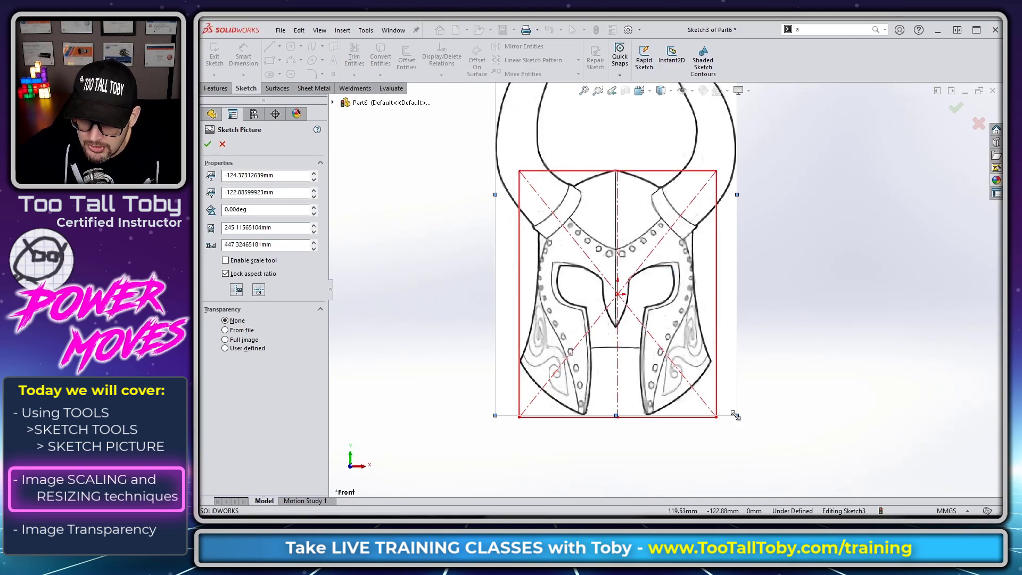
drag(735, 415, 745, 425)
drag(648, 366, 648, 358)
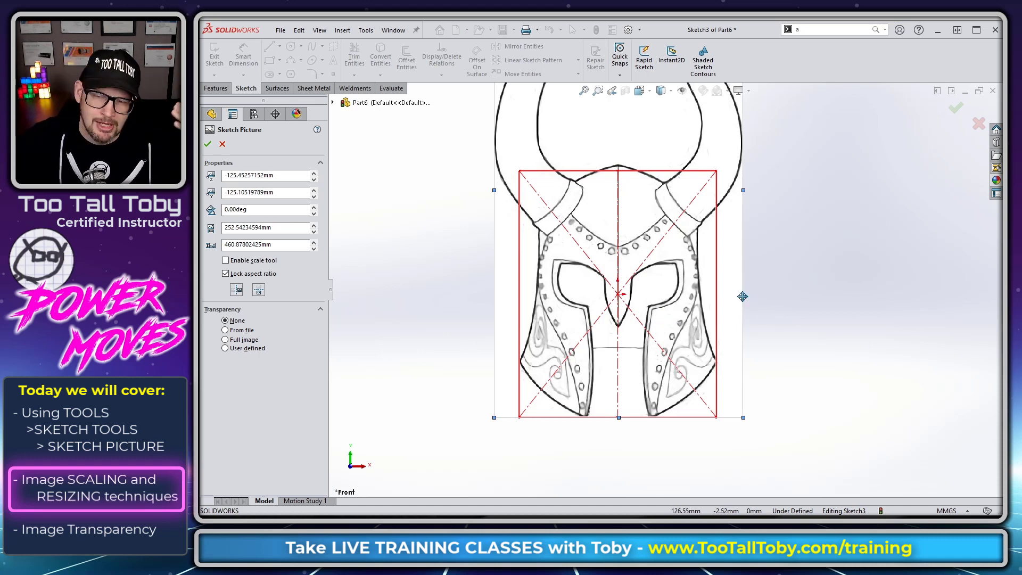
Step: Unlock the picture's proportions and shorten its height to match the layout
scroll(650, 210, up, 3)
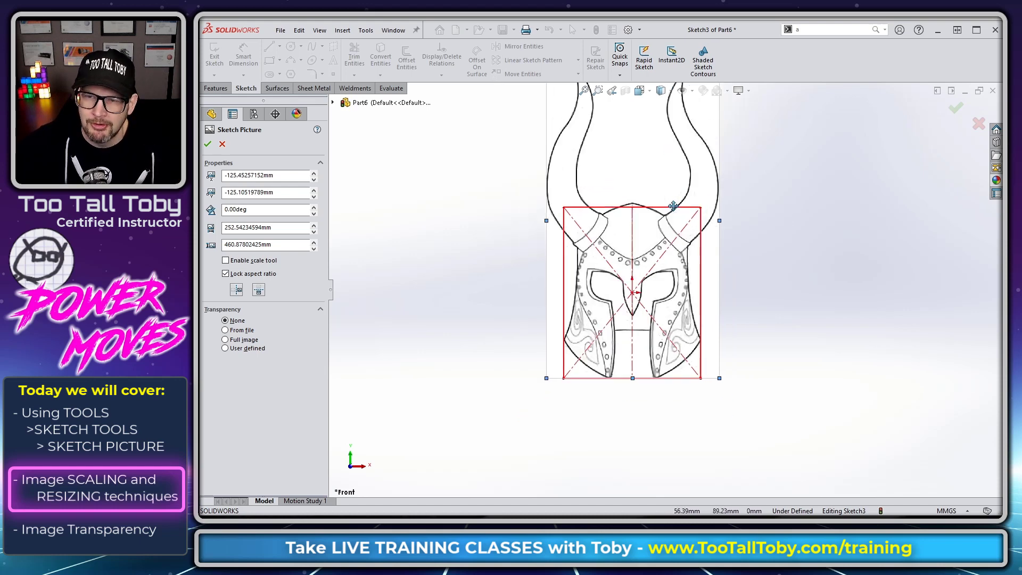
click(250, 273)
mouse_move(639, 124)
mouse_down()
mouse_move(648, 245)
mouse_move(650, 108)
mouse_move(654, 224)
mouse_move(646, 130)
mouse_up()
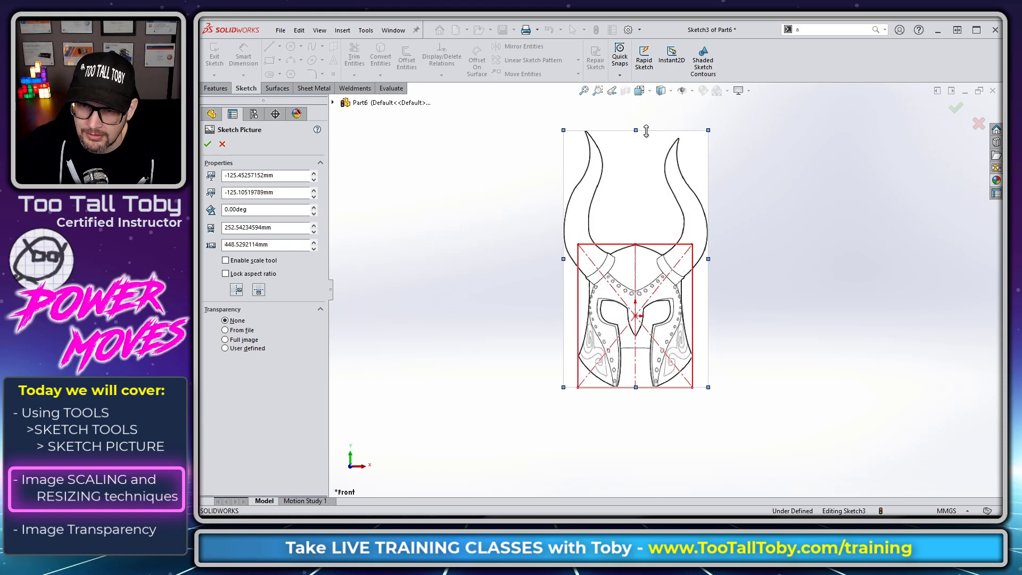
Step: Nudge the front image so its V tip meets the centreline, at about -125.78, -125.15 mm
scroll(645, 327, down, 10)
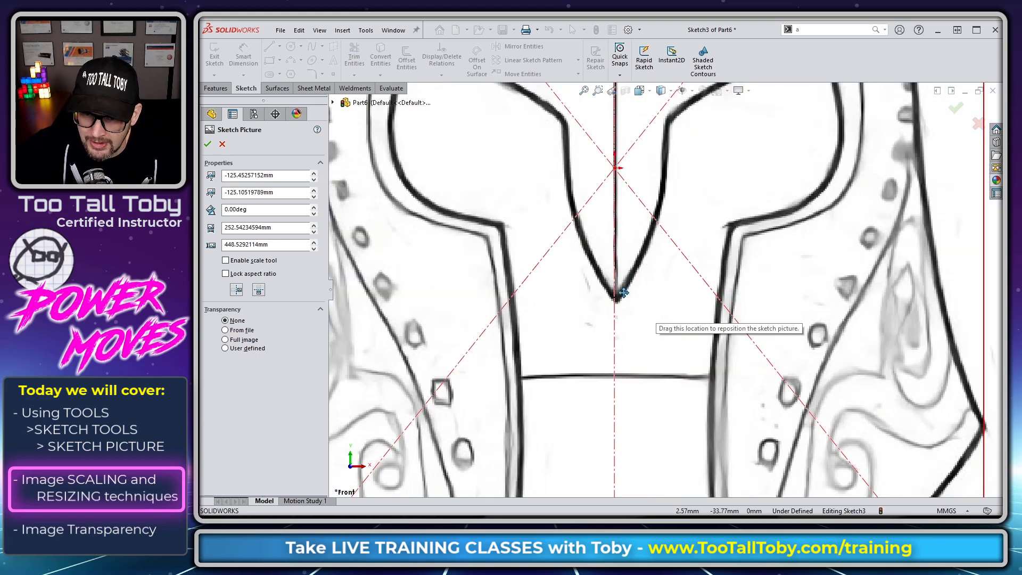
scroll(616, 295, down, 4)
drag(681, 280, 678, 281)
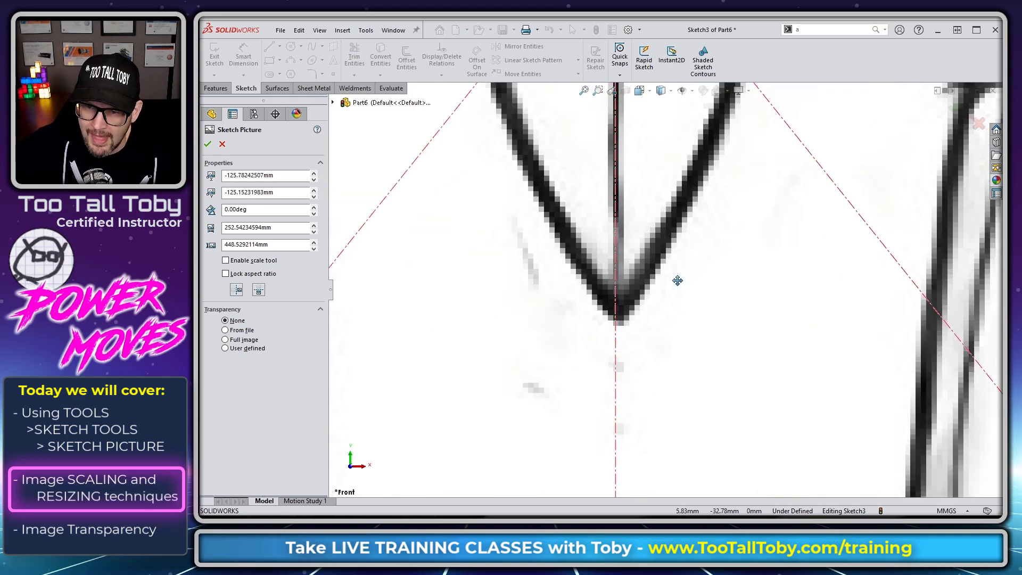
scroll(617, 334, up, 8)
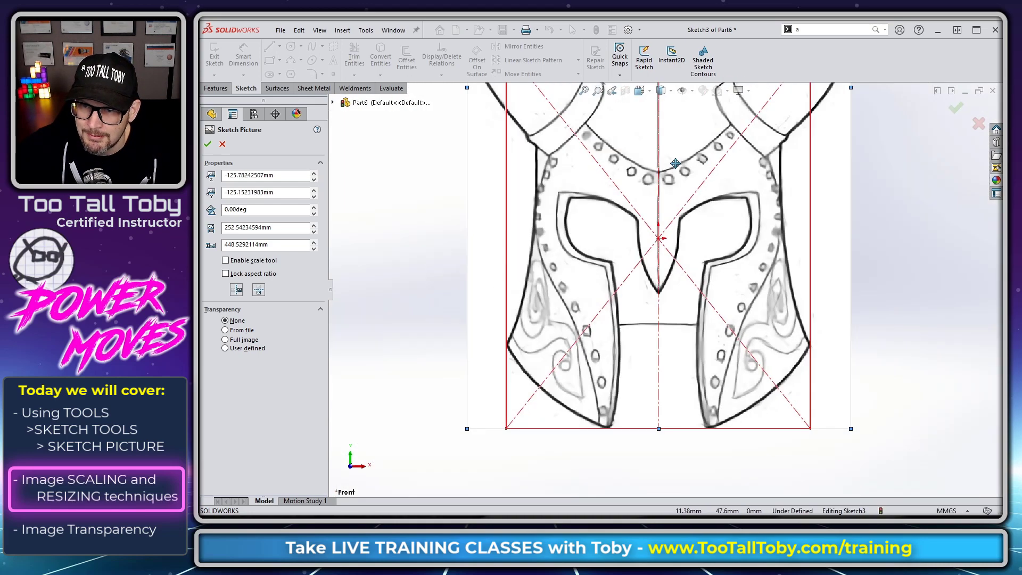
scroll(642, 205, down, 2)
scroll(642, 205, up, 2)
scroll(650, 160, down, 6)
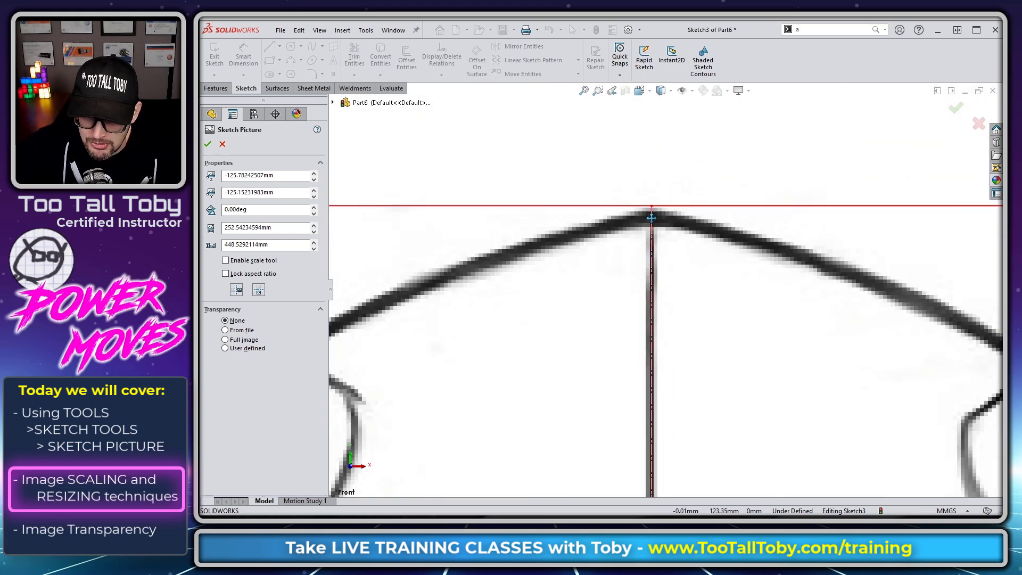
scroll(655, 302, up, 6)
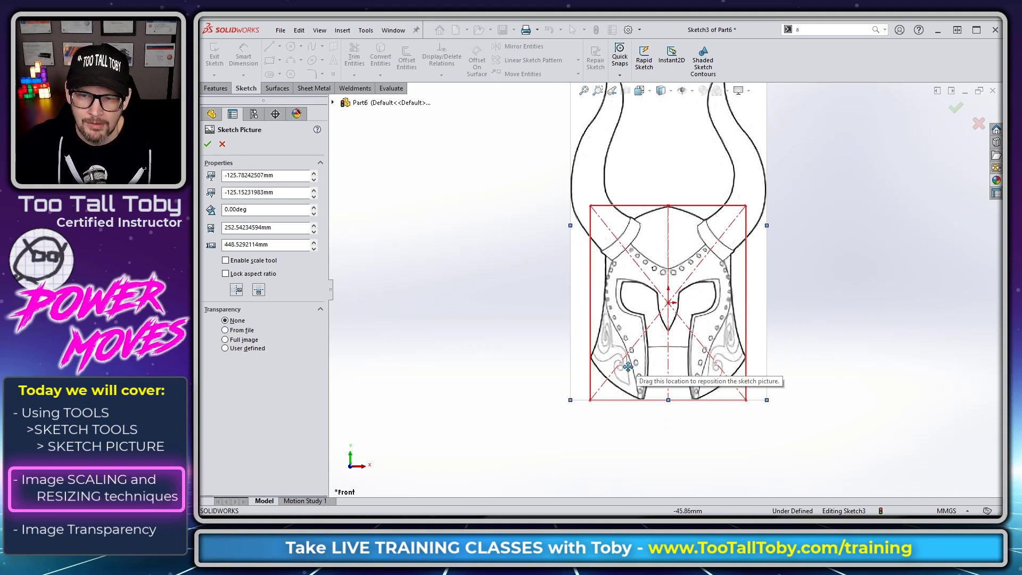
Step: Accept the placement, give the whole front image 0.40 transparency, and exit Sketch3
click(951, 109)
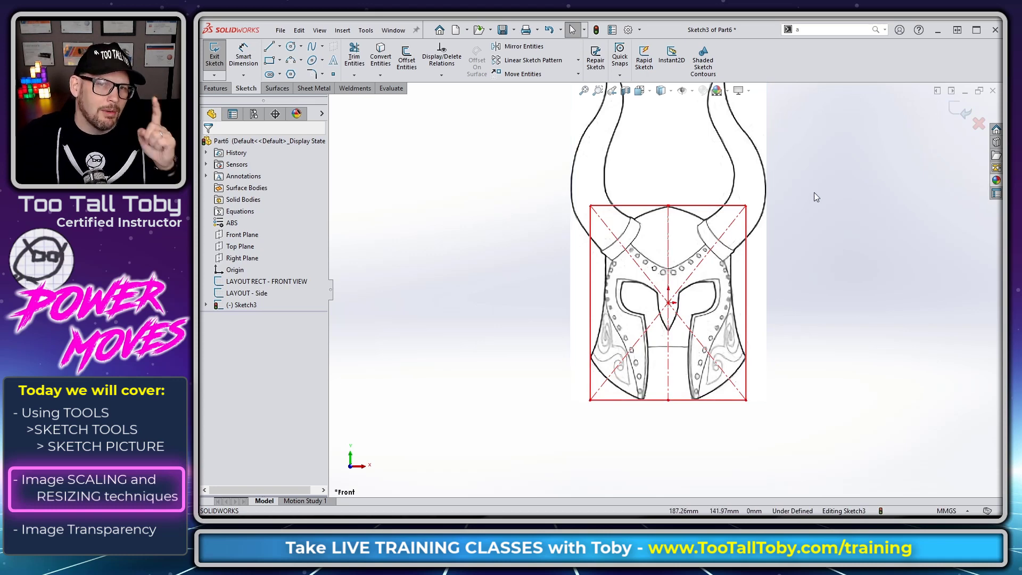
scroll(827, 214, up, 2)
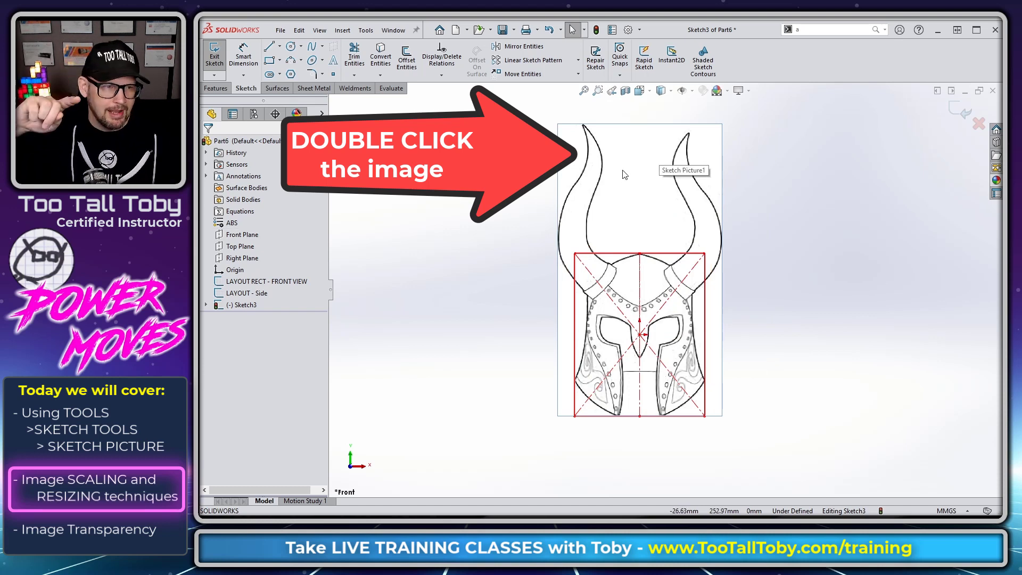
double_click(639, 198)
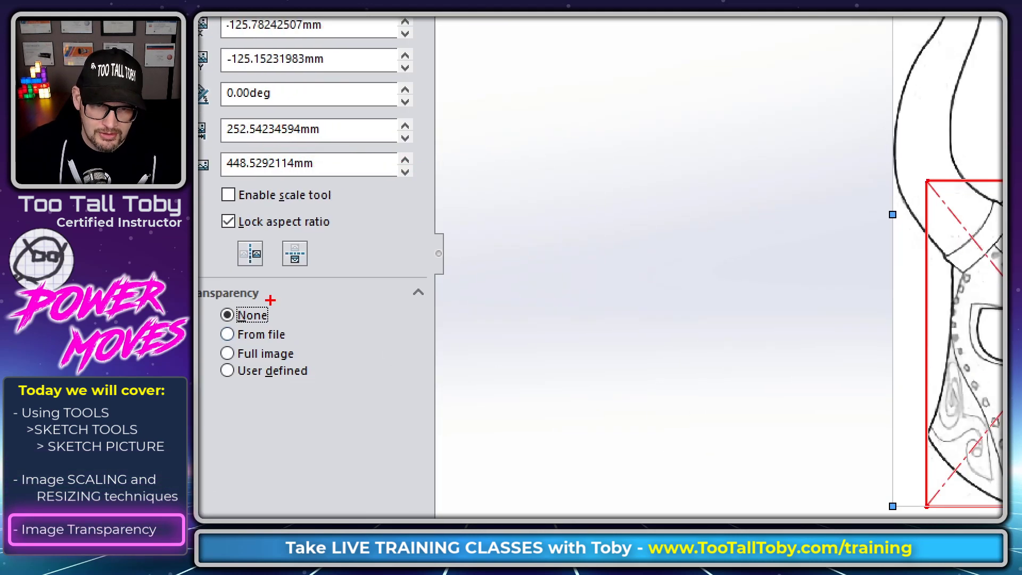
mouse_move(246, 311)
ctrl+shift+mouse_down()
mouse_move(320, 310)
mouse_move(463, 334)
ctrl+shift+mouse_up()
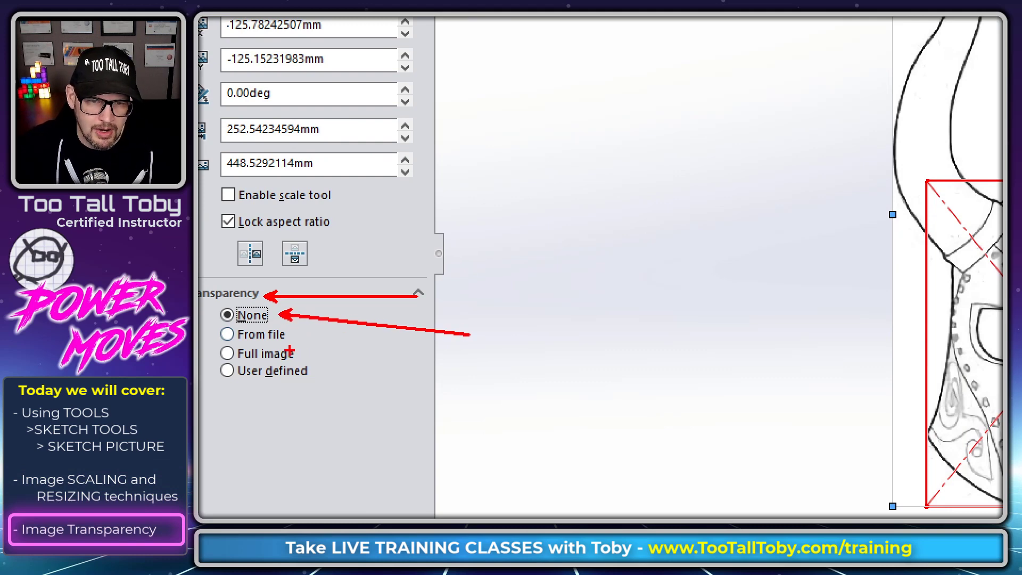
ctrl+shift+drag(304, 354, 417, 371)
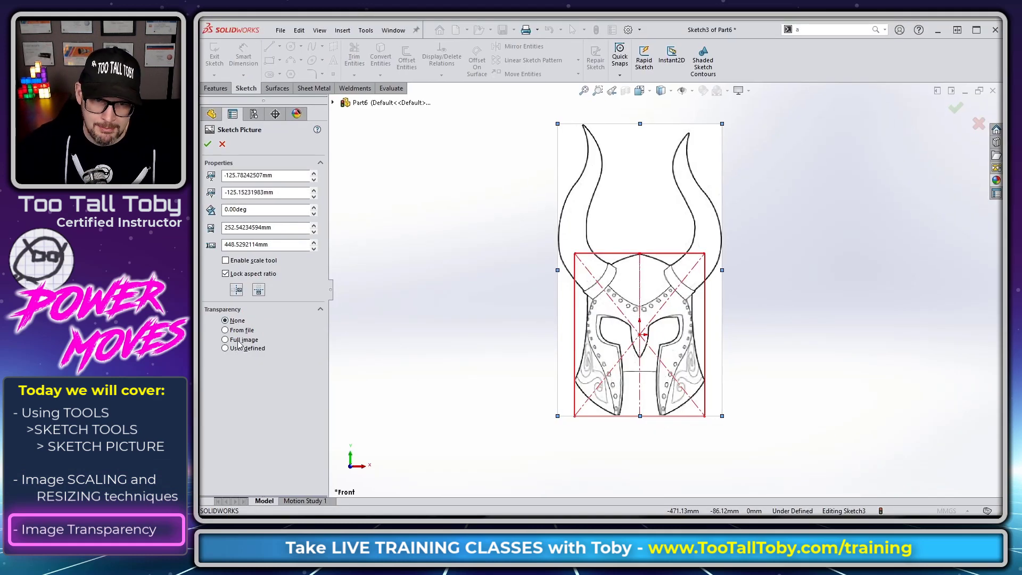
click(240, 340)
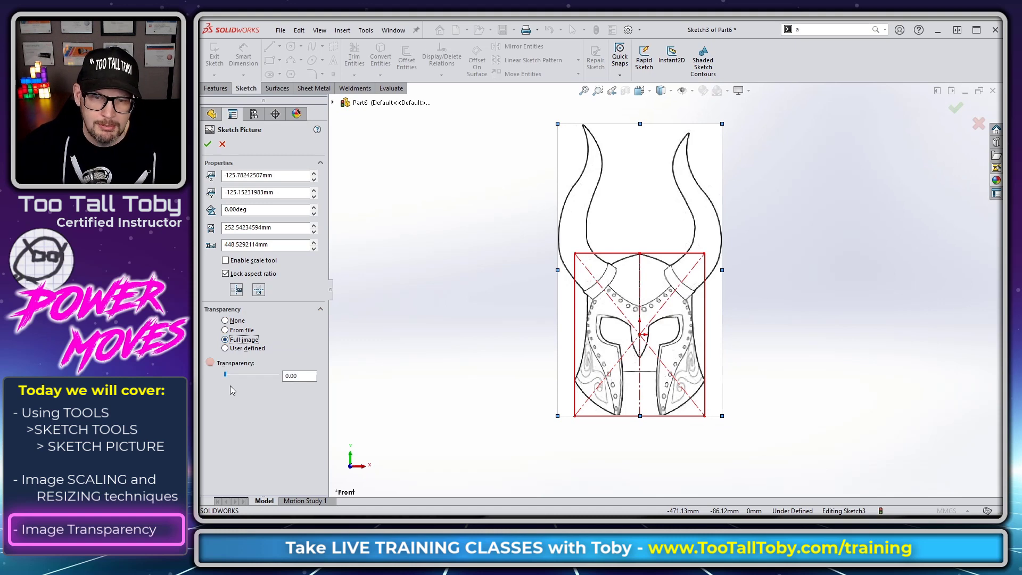
drag(224, 375, 244, 378)
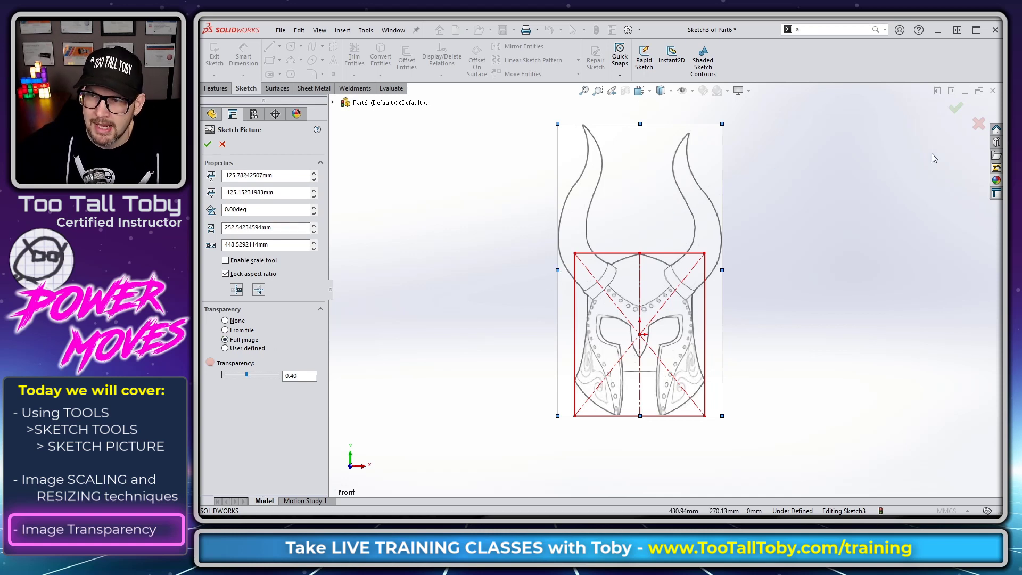
click(954, 108)
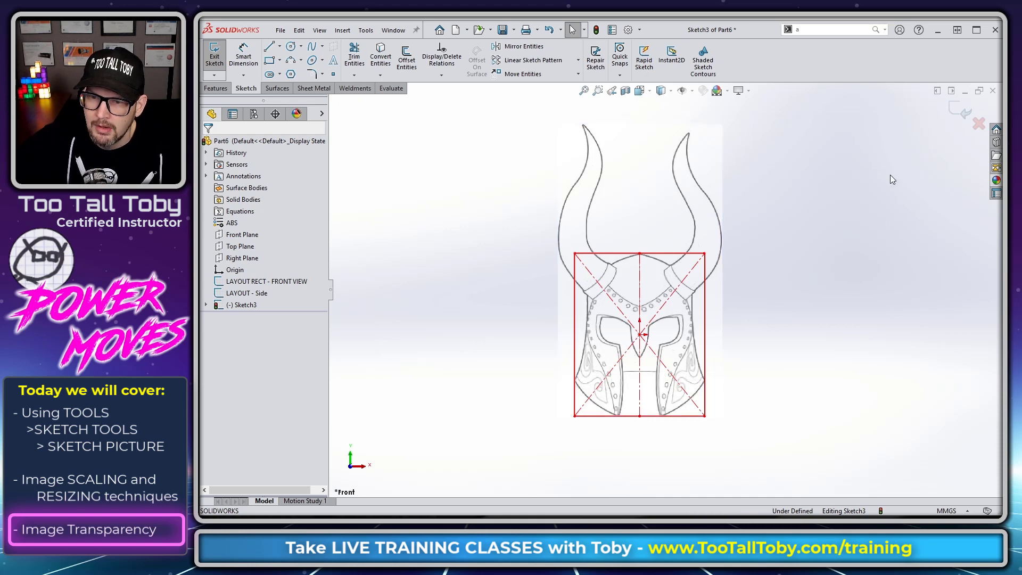
click(960, 113)
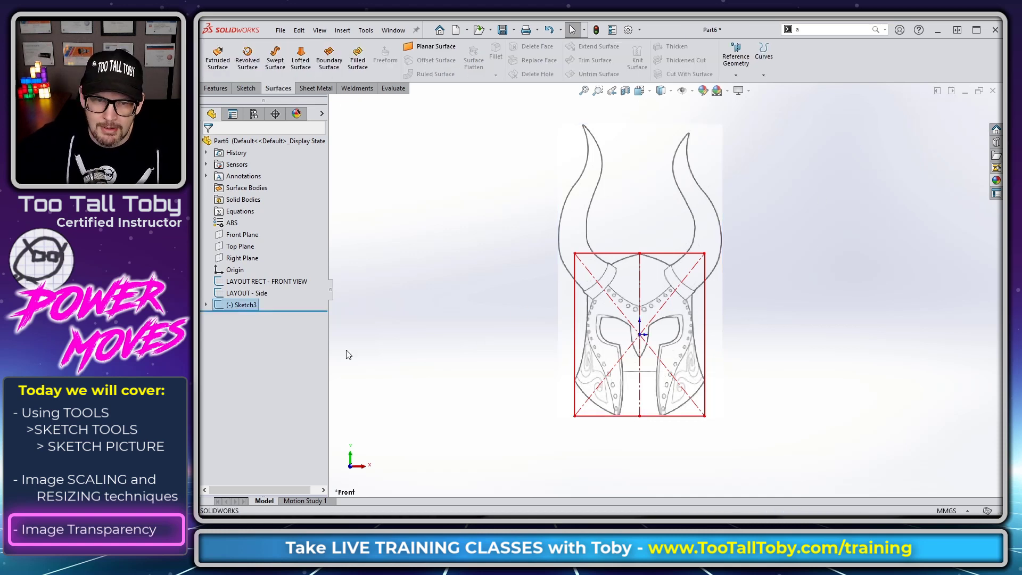
Step: Rename Sketch3 to 'IMAGE - FRONT VIEW'
click(248, 305)
key(F2)
text(IMAGE)
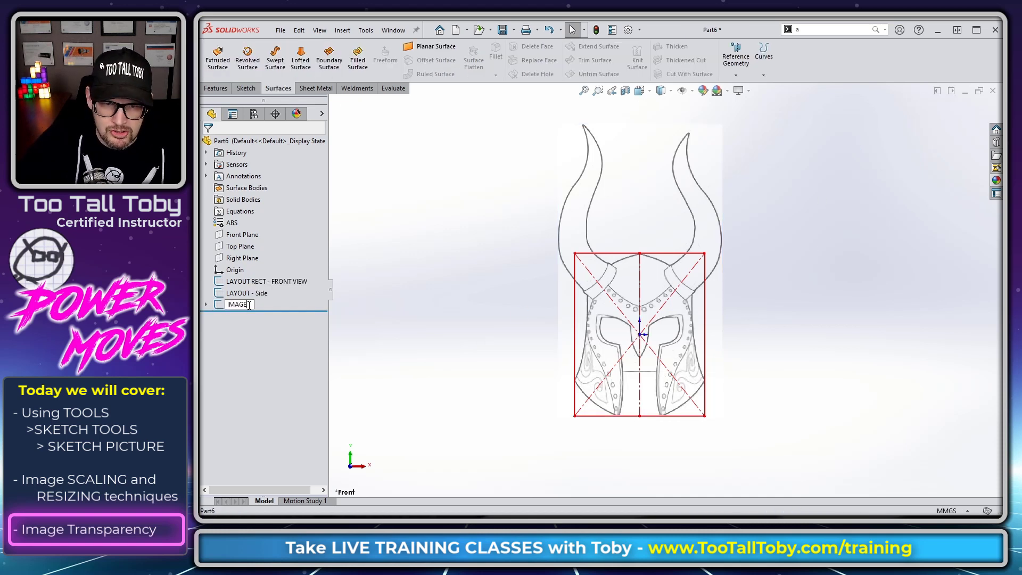
text( - FRONT VIEW)
key(Return)
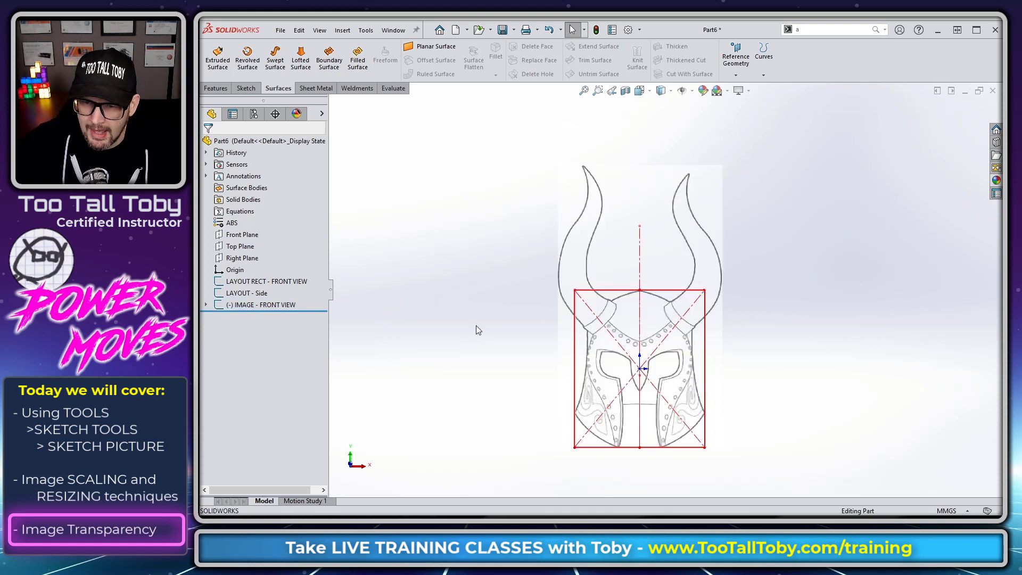
Step: Turn to a side view, start a Right Plane sketch, and begin inserting a sketch picture
key(ctrl+1)
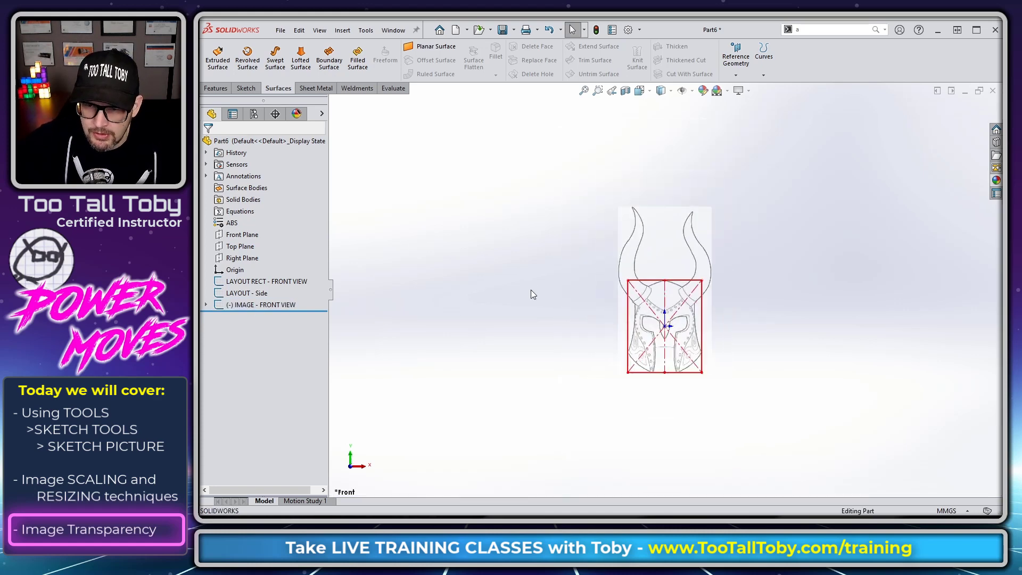
key(Right)
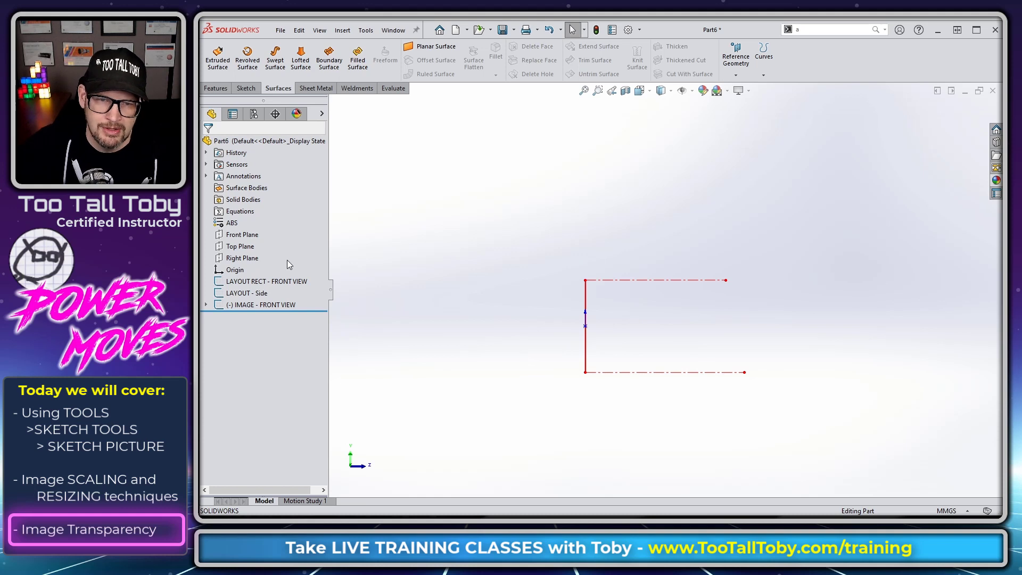
click(253, 259)
click(275, 228)
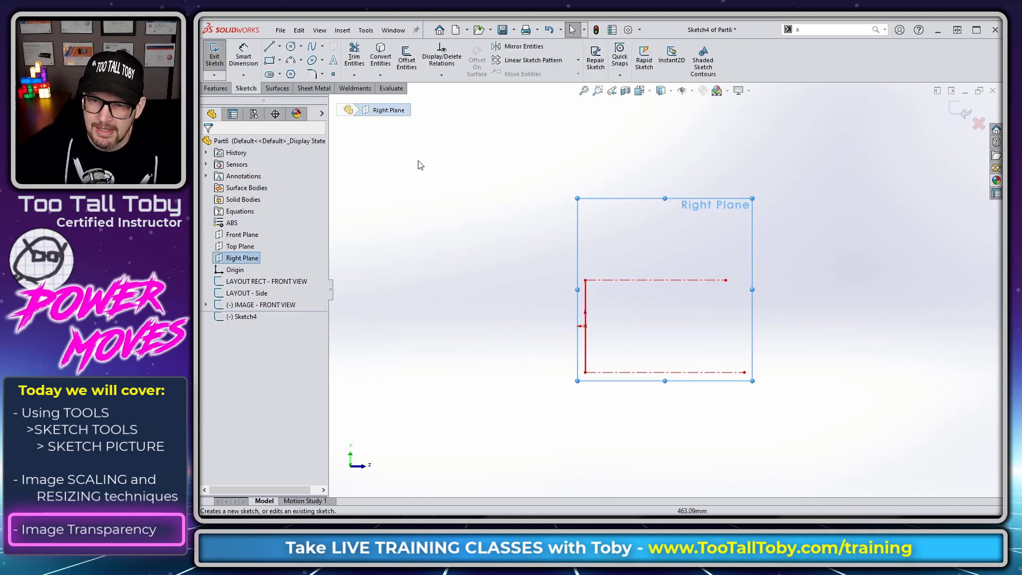
click(366, 30)
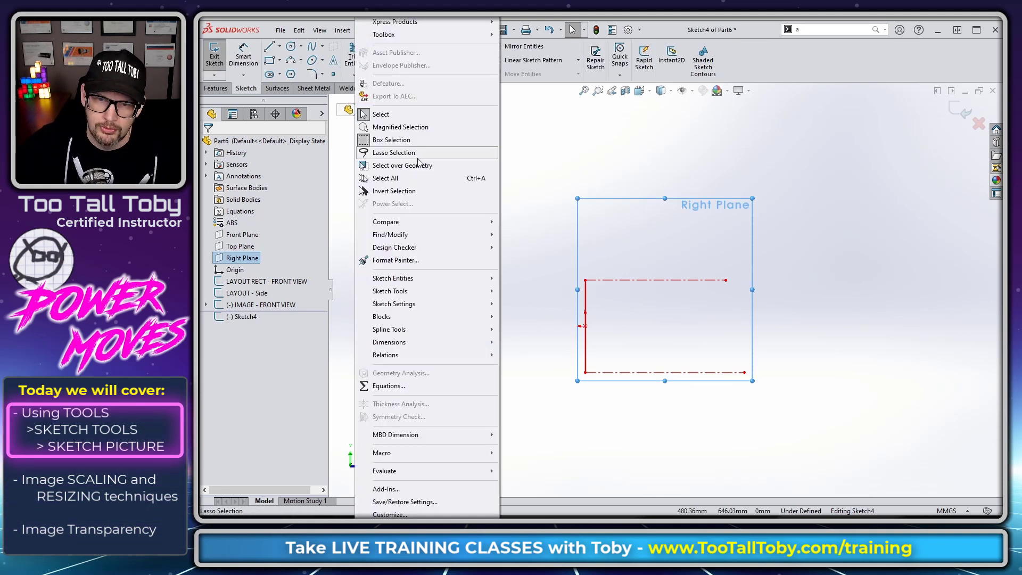
mouse_move(423, 290)
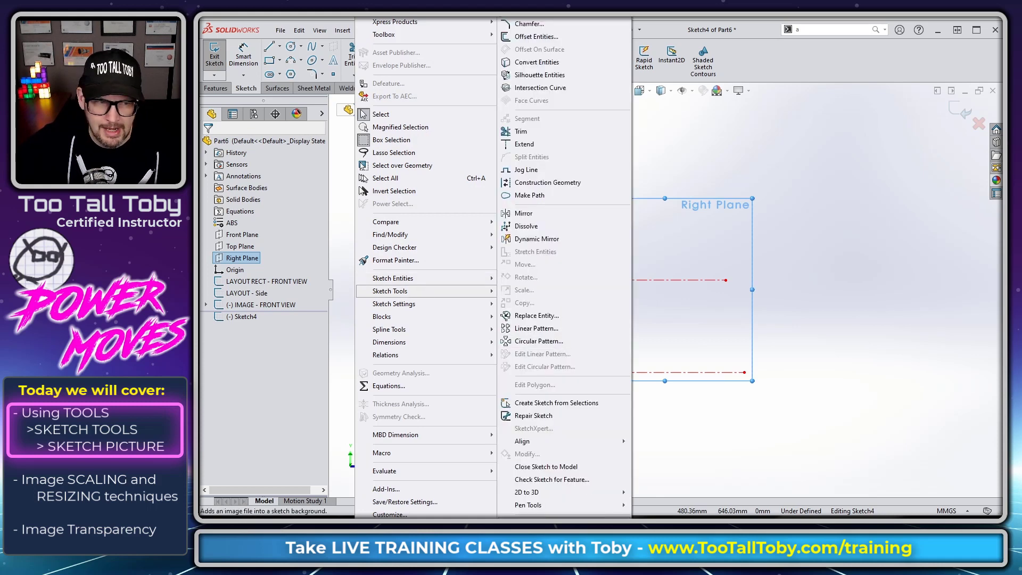
click(533, 518)
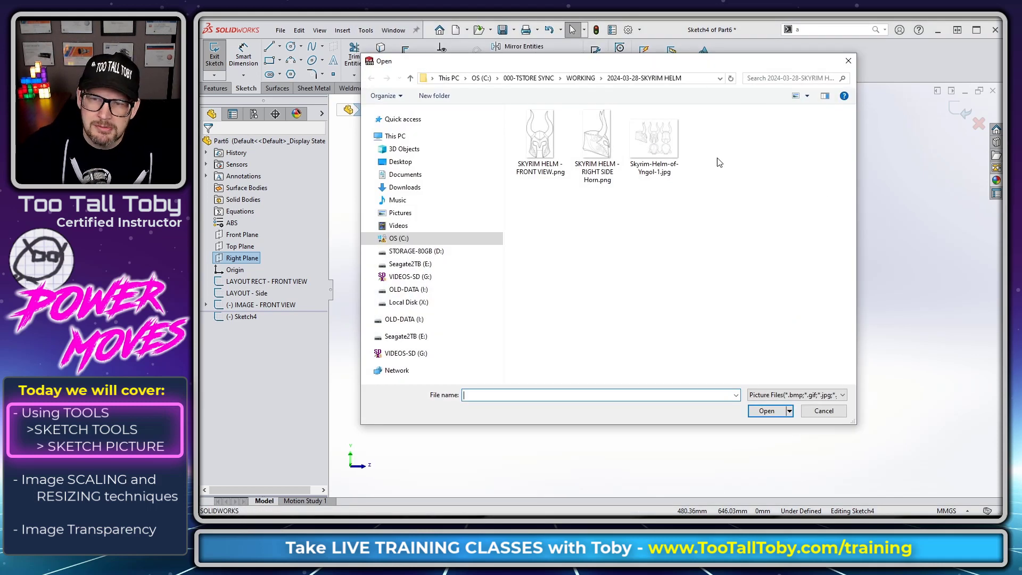
Step: Insert SKYRIM HELM - RIGHT SIDE Horn.png, move it toward the side layout, and flip it horizontally
double_click(600, 133)
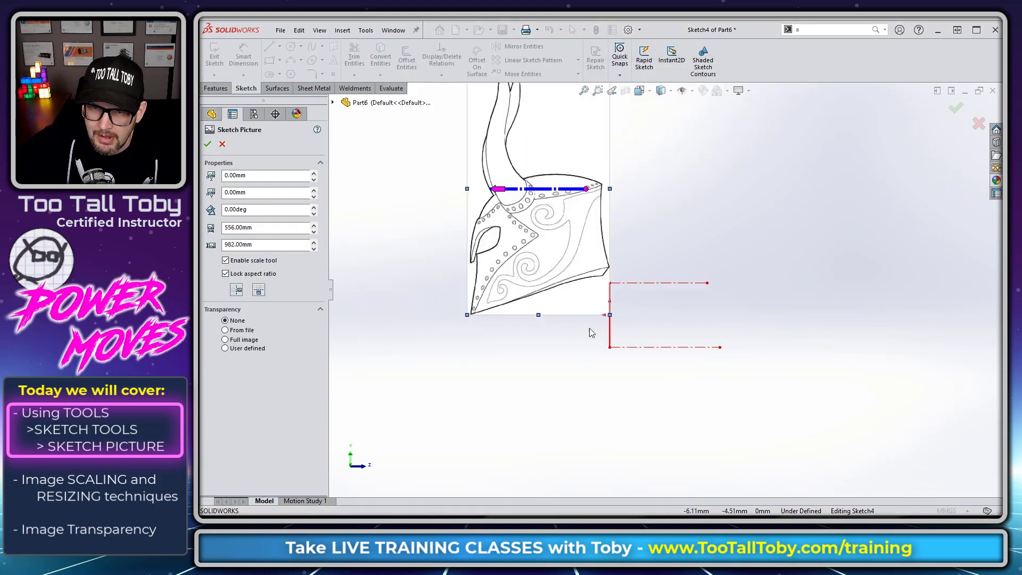
scroll(600, 333, down, 3)
drag(548, 208, 613, 271)
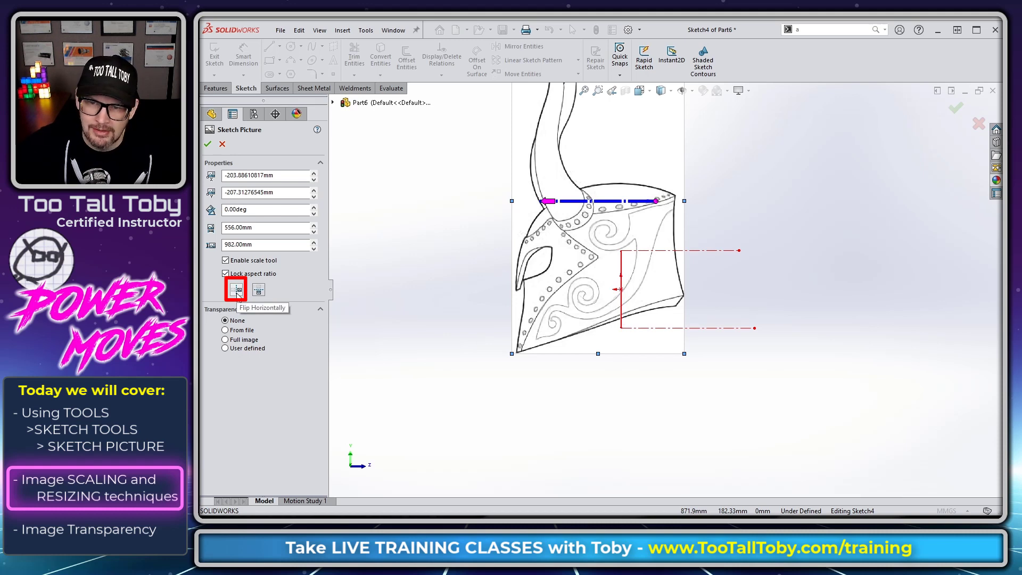
click(238, 291)
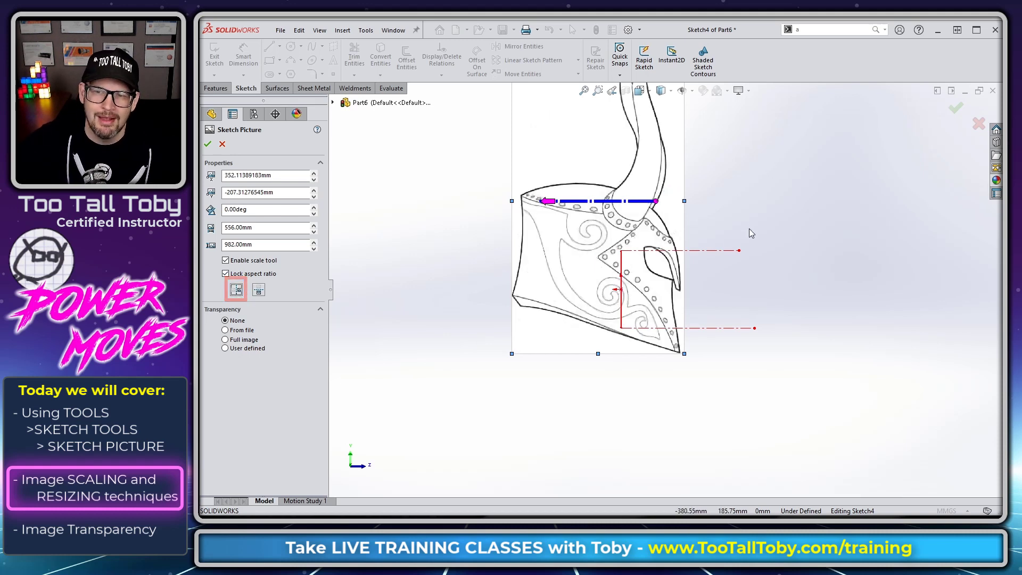
scroll(692, 203, up, 2)
scroll(674, 160, down, 1)
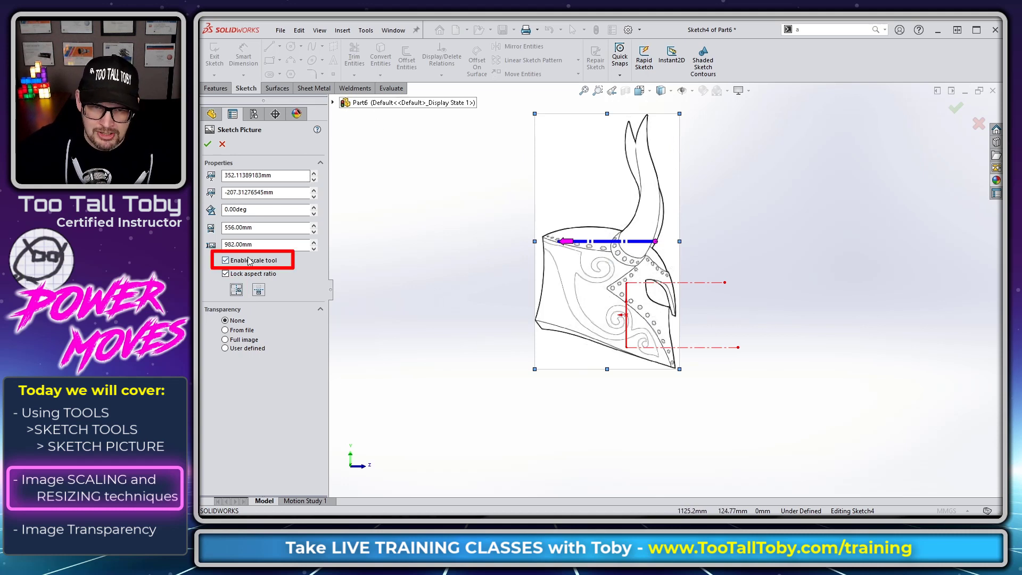
Step: Turn off the scale arrow, then shrink the side picture and move it onto the layout lines to fit their height
click(226, 261)
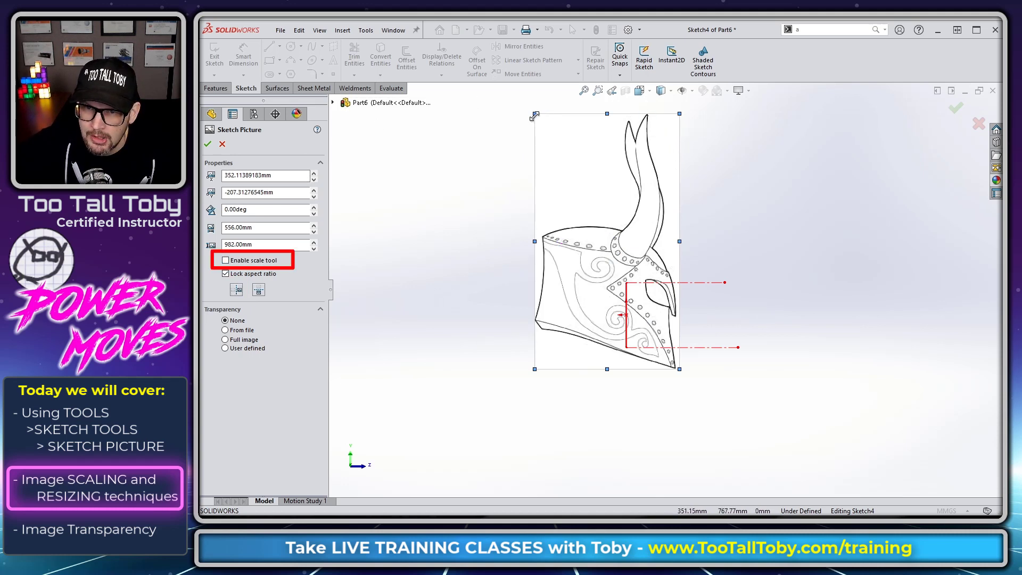
drag(534, 113, 604, 235)
scroll(661, 296, down, 5)
drag(662, 296, 686, 278)
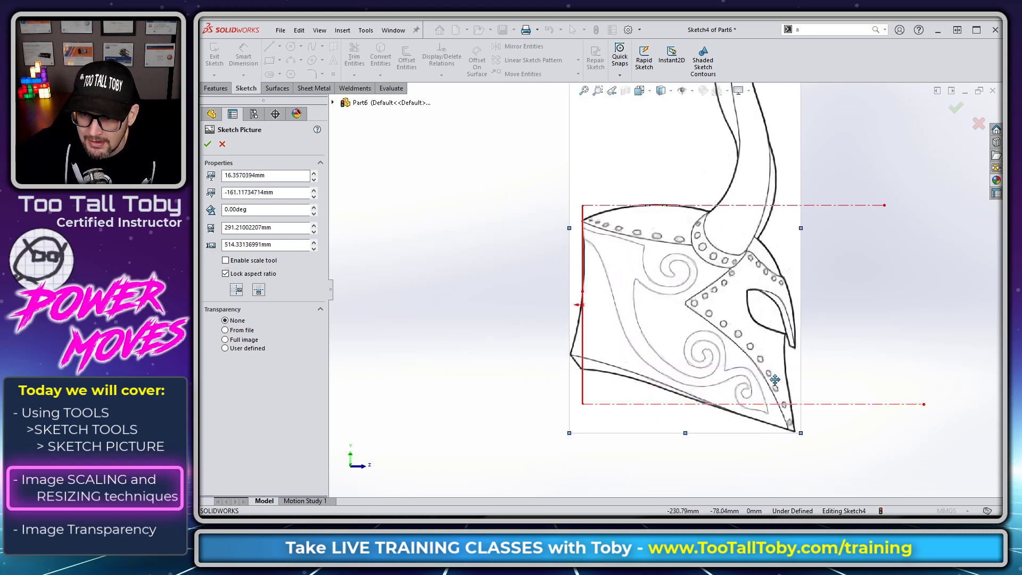
drag(801, 433, 786, 395)
drag(739, 340, 752, 353)
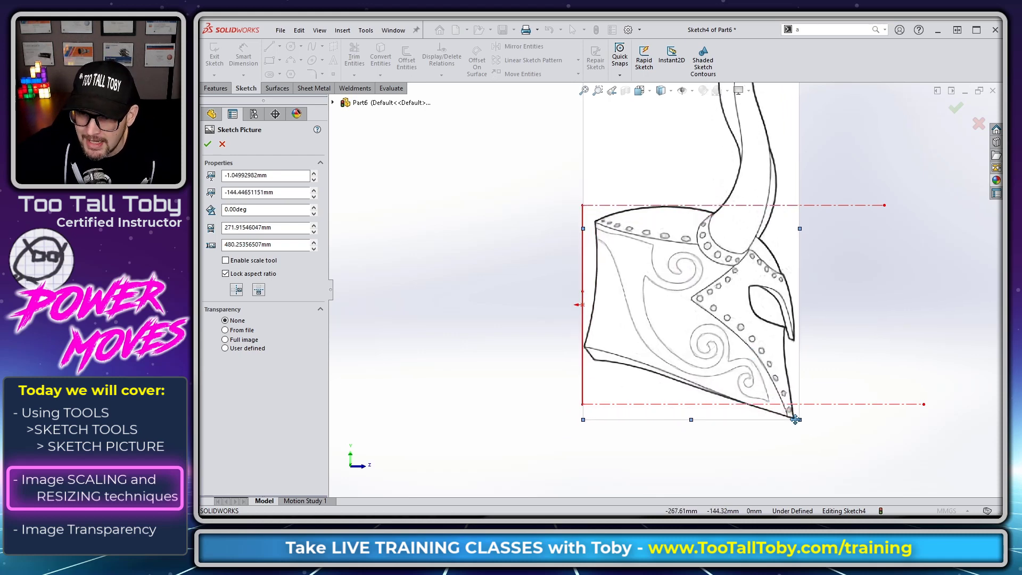
drag(799, 419, 792, 384)
scroll(665, 290, up, 2)
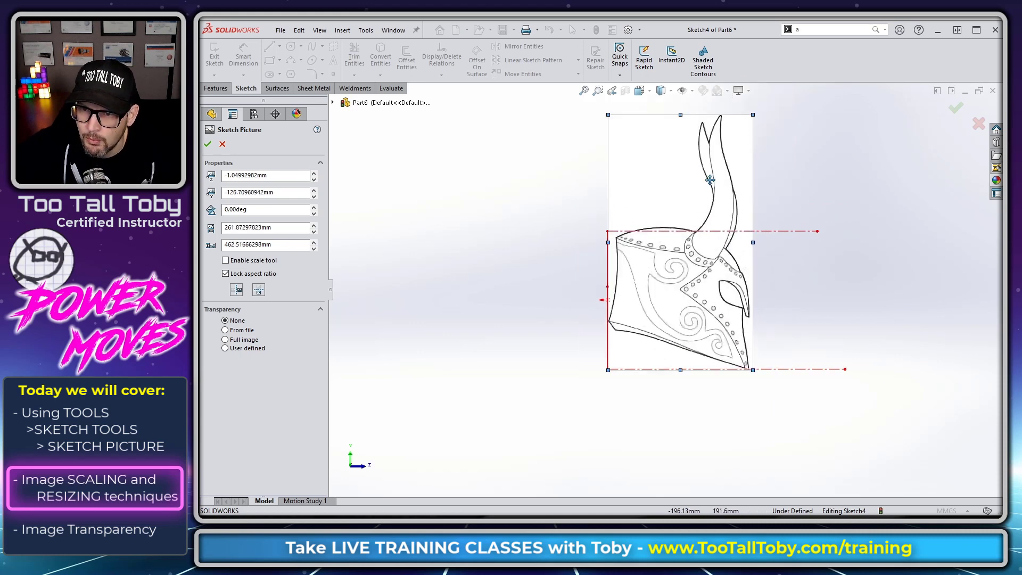
scroll(702, 165, down, 1)
Step: Fine-tune the side picture onto the vertical layout line: about 255.07 × 450.51 mm at 0.43, -126.27 mm
drag(581, 149, 594, 158)
scroll(740, 154, down, 2)
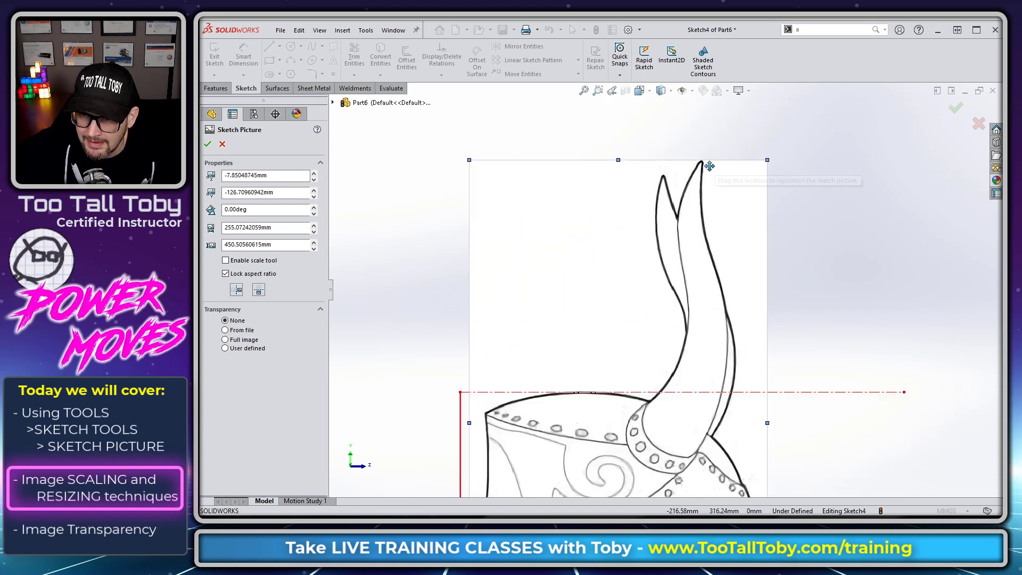
drag(702, 168, 543, 169)
key(Left)
key(Left)
key(Left)
key(Left)
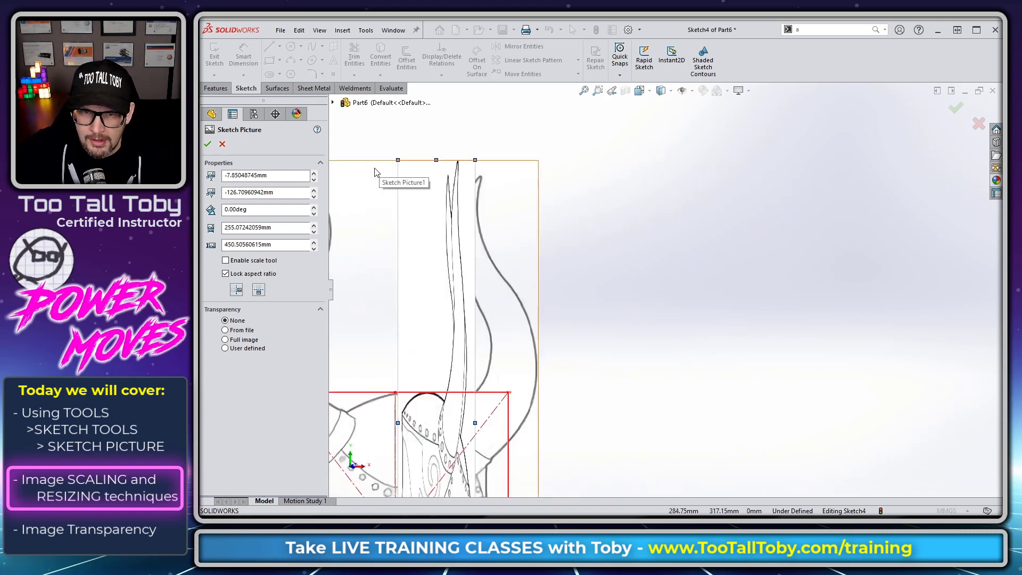
key(Left)
key(Left)
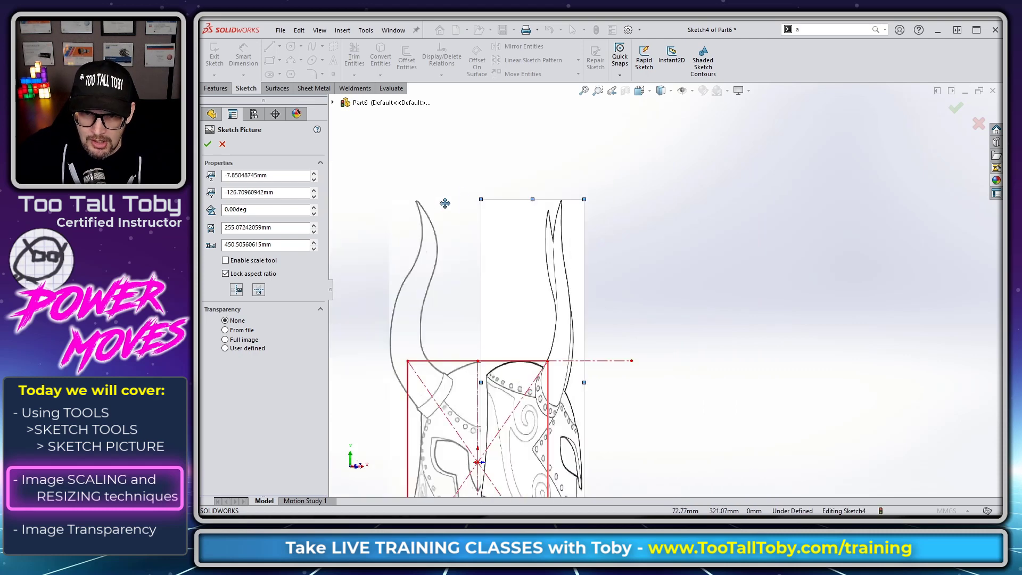
scroll(483, 433, down, 3)
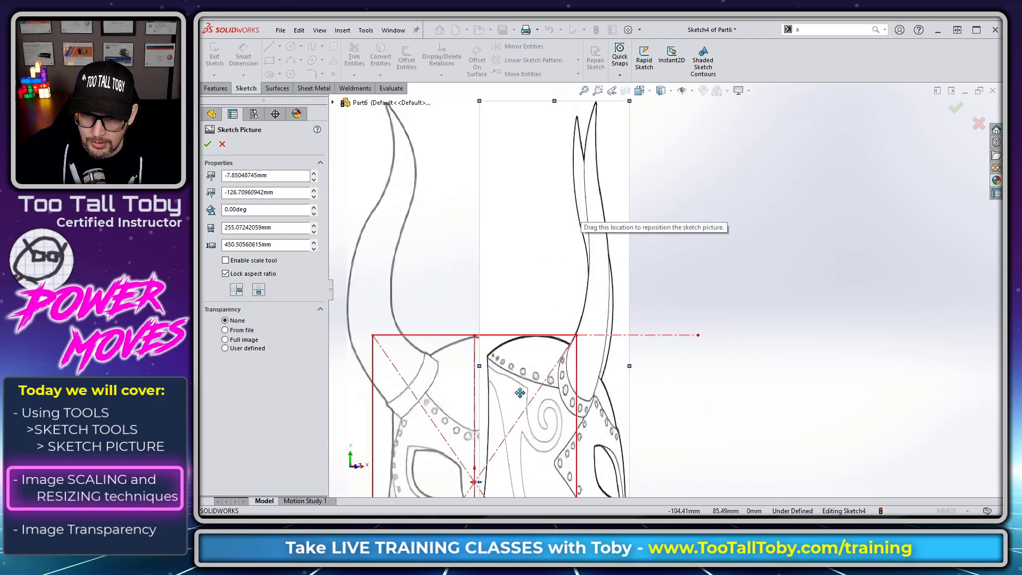
scroll(483, 433, down, 2)
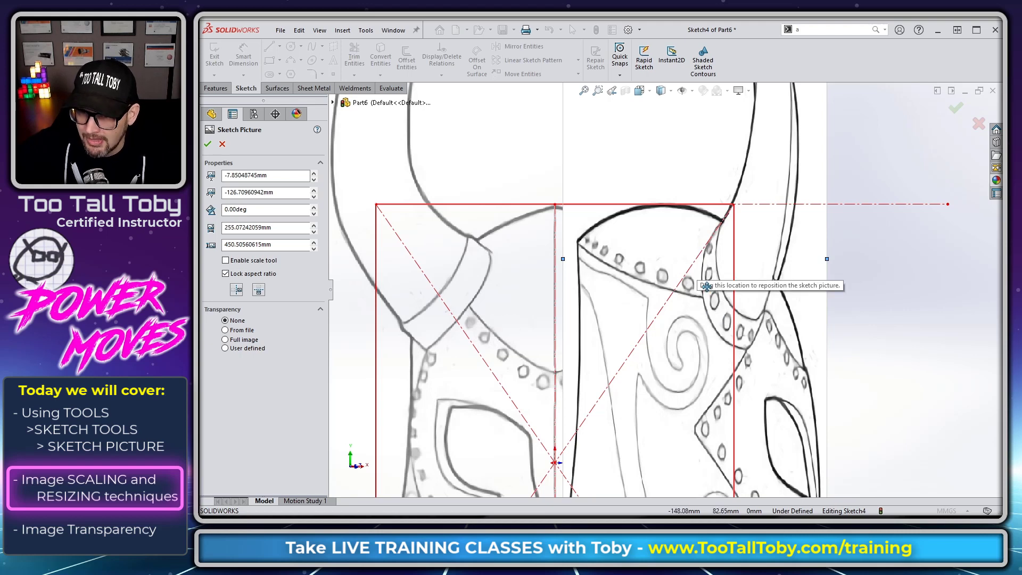
scroll(735, 337, up, 5)
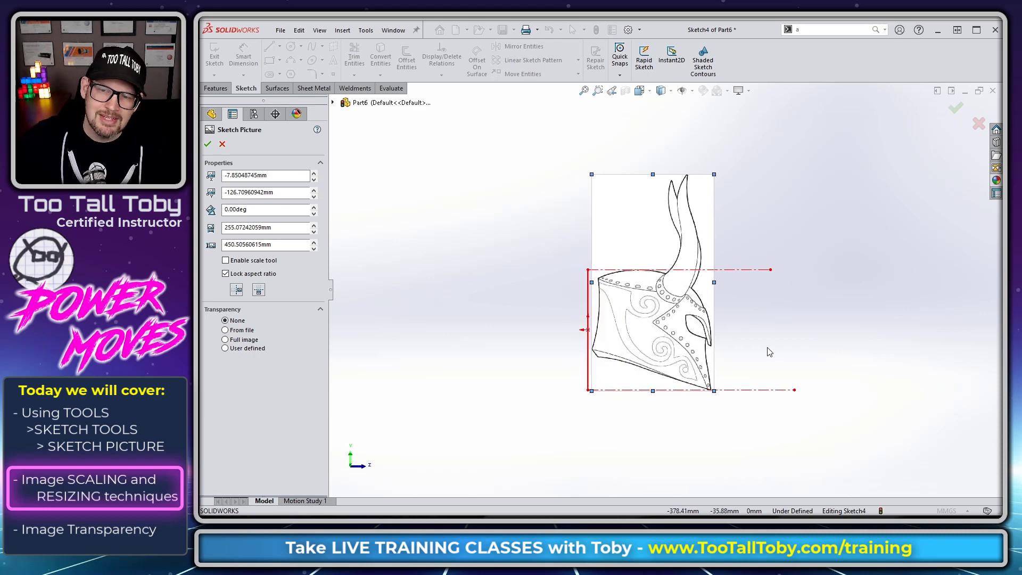
scroll(580, 360, down, 4)
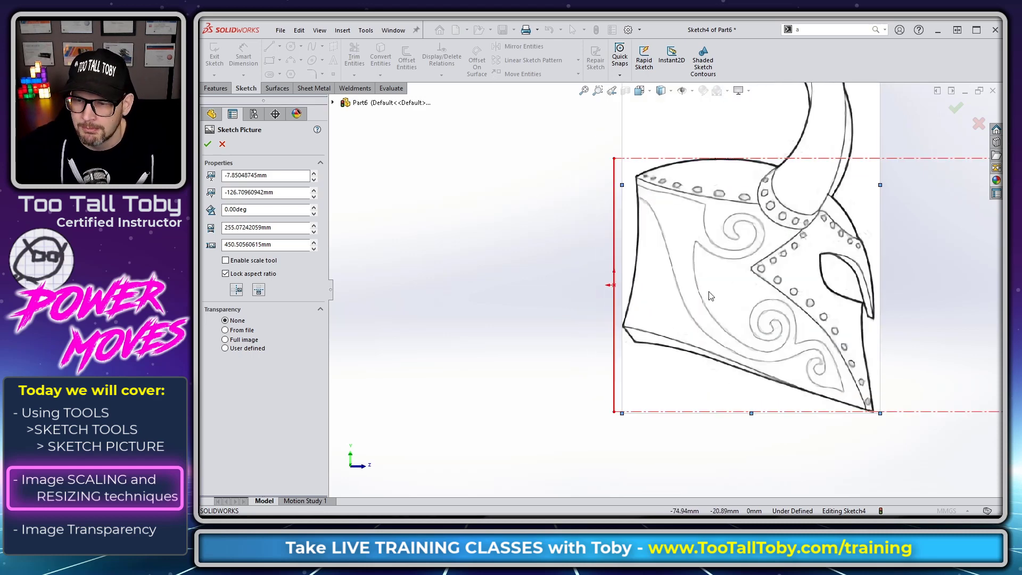
scroll(723, 264, down, 2)
drag(721, 267, 719, 262)
scroll(753, 312, up, 5)
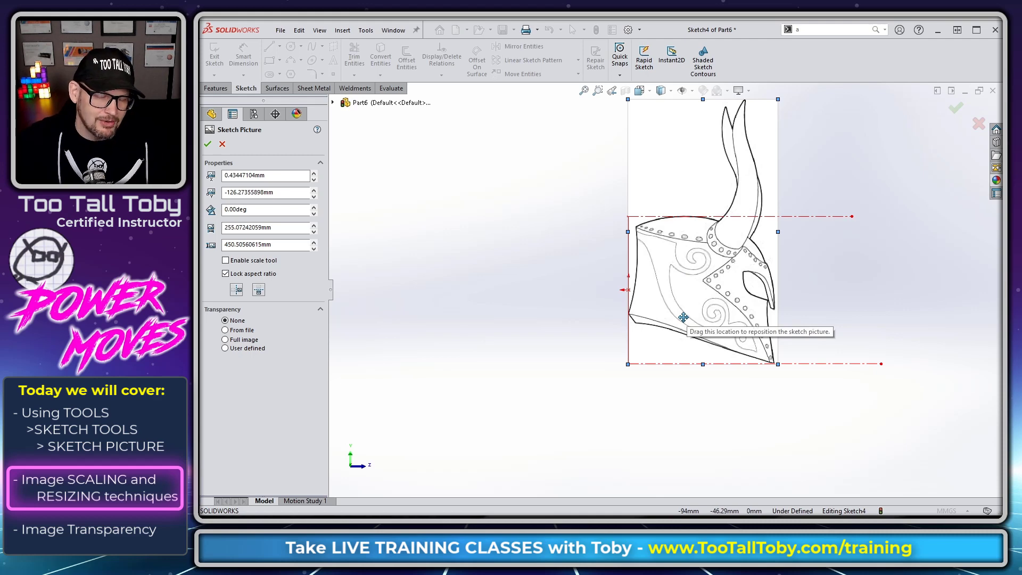
scroll(777, 155, down, 2)
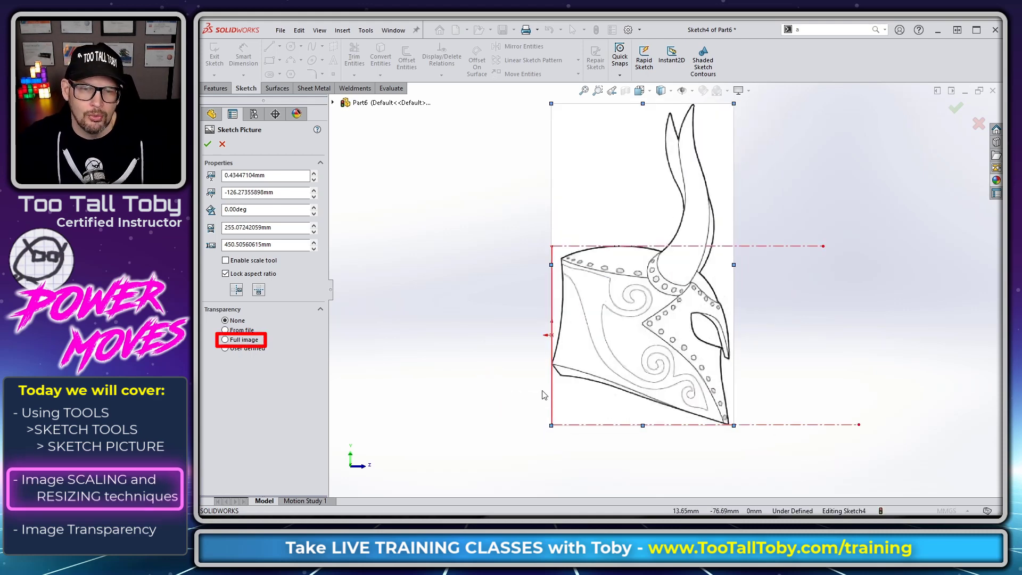
Step: Apply Full image transparency to the side-view picture, raise it, and accept the settings
click(225, 340)
click(233, 375)
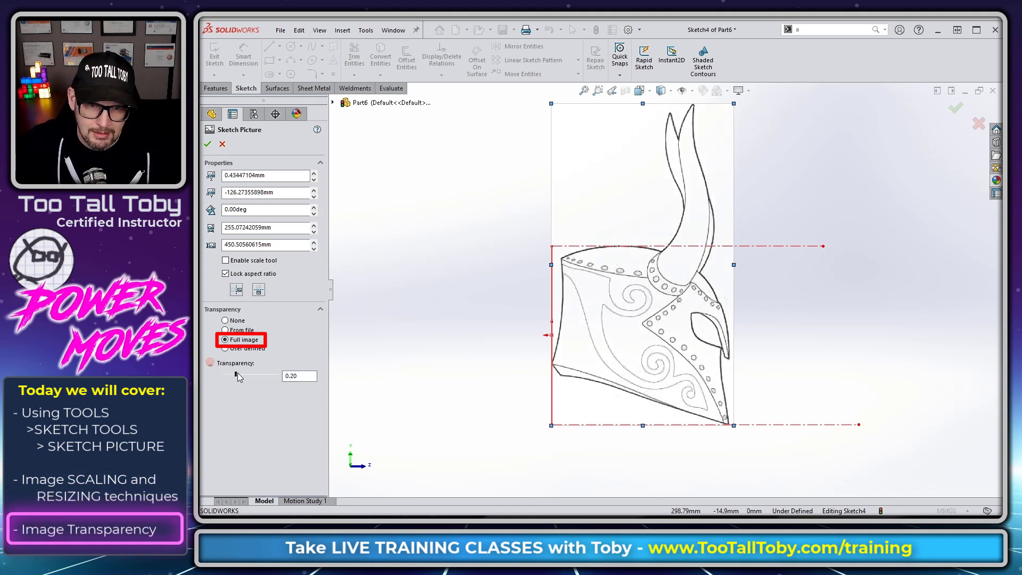
click(240, 374)
click(208, 144)
Step: Check the front, right and angled 3D views to confirm both helmet pictures overlap, then move to Part3
mouse_move(527, 343)
middle_down()
mouse_move(703, 334)
mouse_move(673, 358)
mouse_move(830, 206)
middle_up()
middle_drag(789, 264, 734, 268)
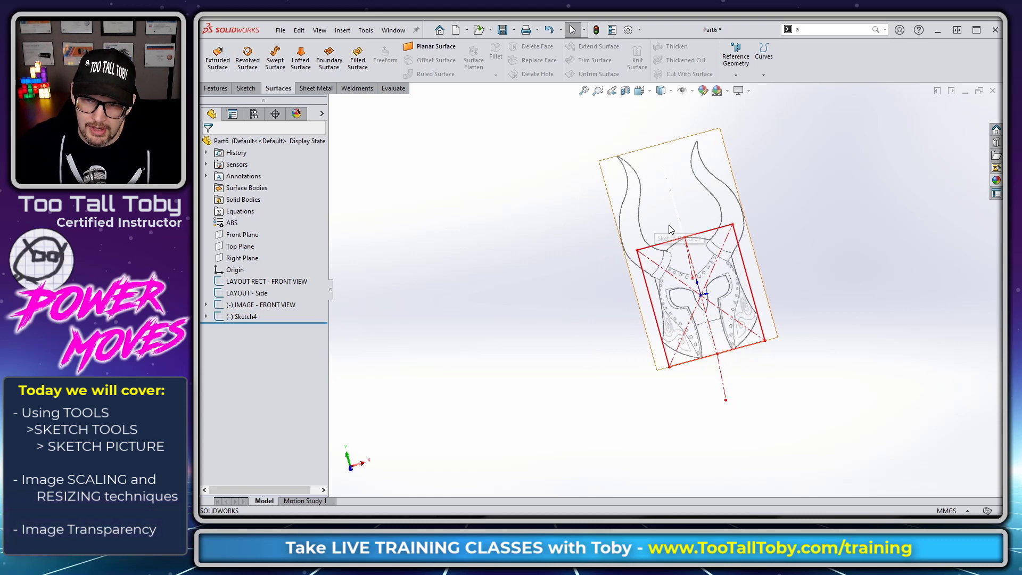
key(ctrl+1)
key(ctrl+3)
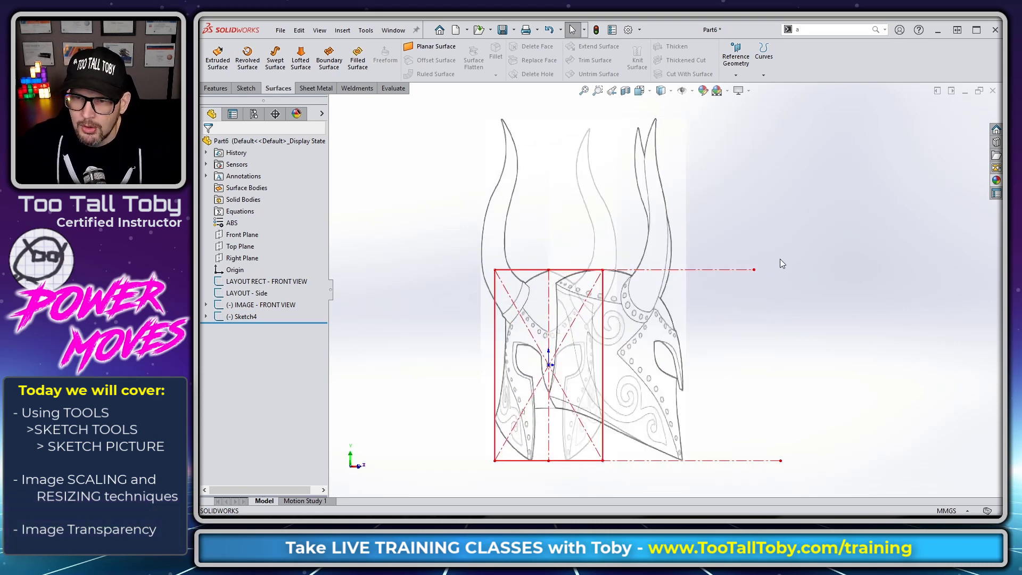
key(ctrl+1)
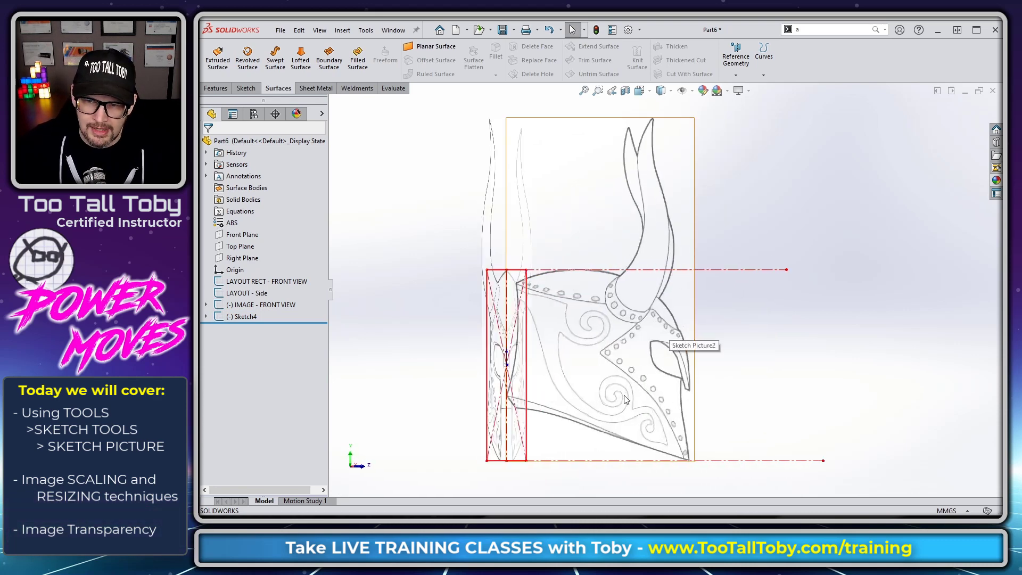
middle_drag(634, 362, 670, 250)
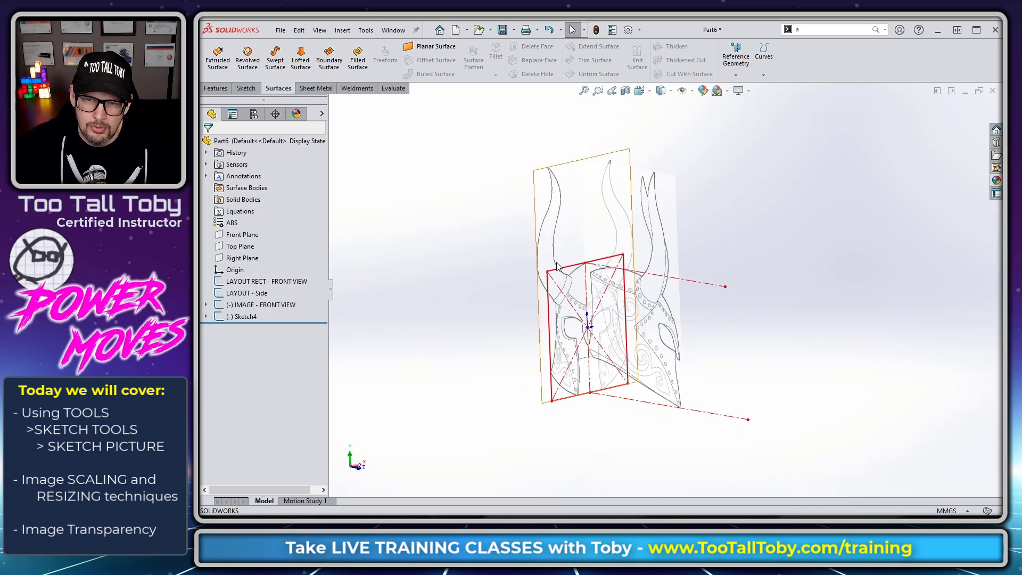
key(ctrl+Tab)
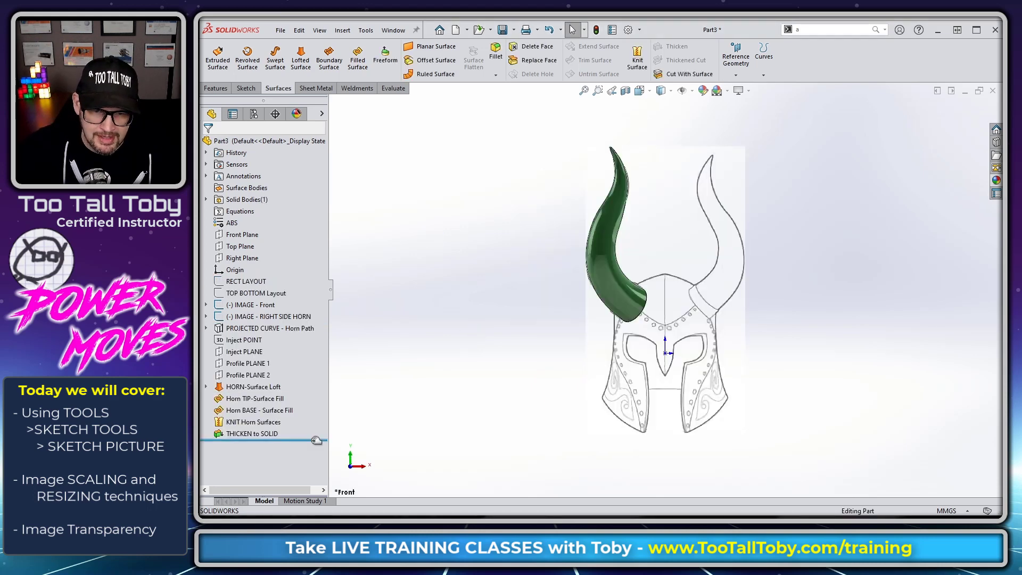
Step: Roll Part3's history back to the projected curve and inspect its RIGHT VIEW and FRONT VIEW sketches
drag(317, 440, 317, 321)
middle_drag(482, 337, 551, 263)
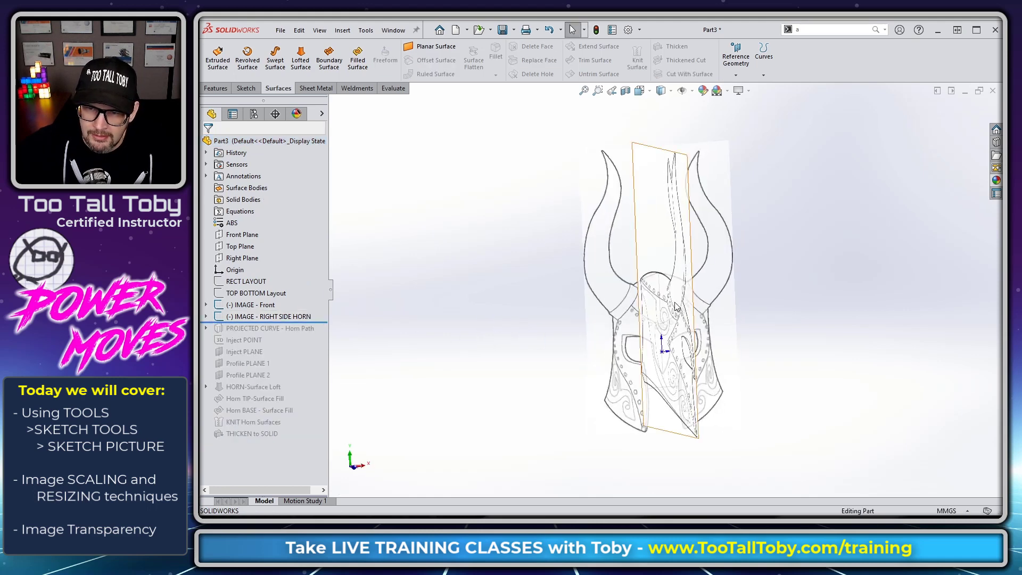
drag(323, 323, 324, 330)
click(206, 328)
click(277, 340)
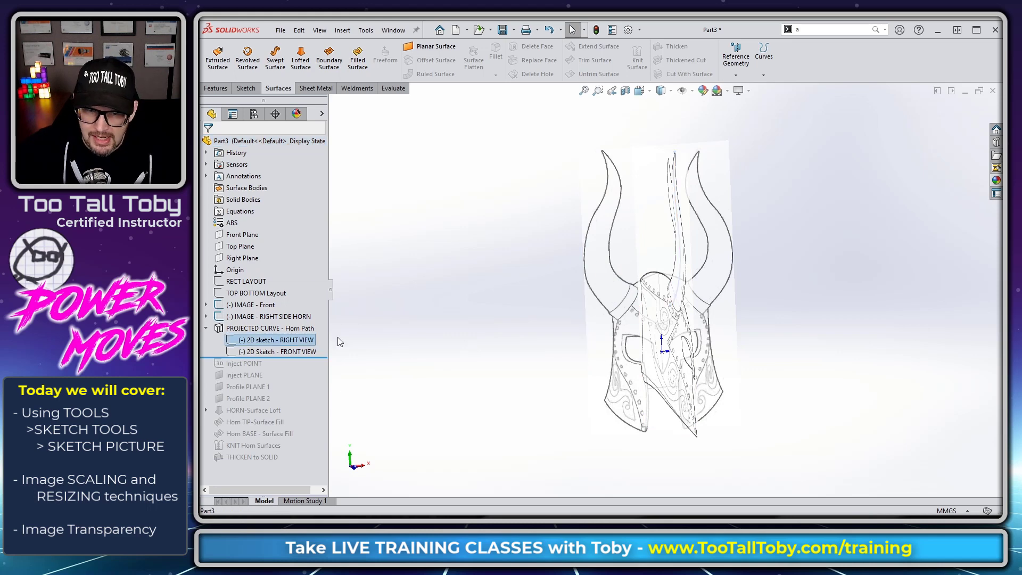
click(270, 351)
Step: Compare the FRONT VIEW sketch in the front and right views, leaving its name unchanged
click(274, 352)
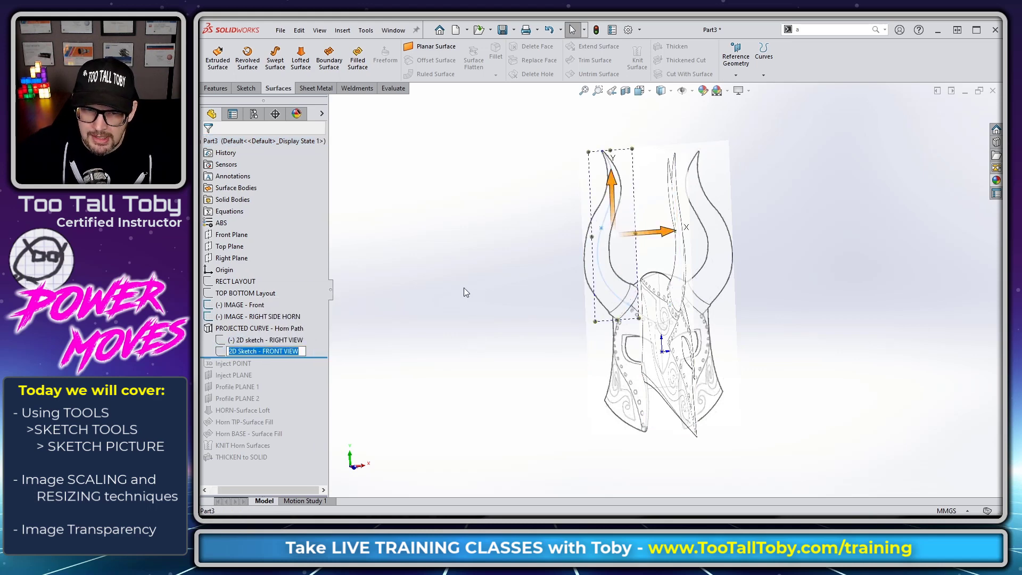
click(453, 288)
key(ctrl+1)
click(294, 351)
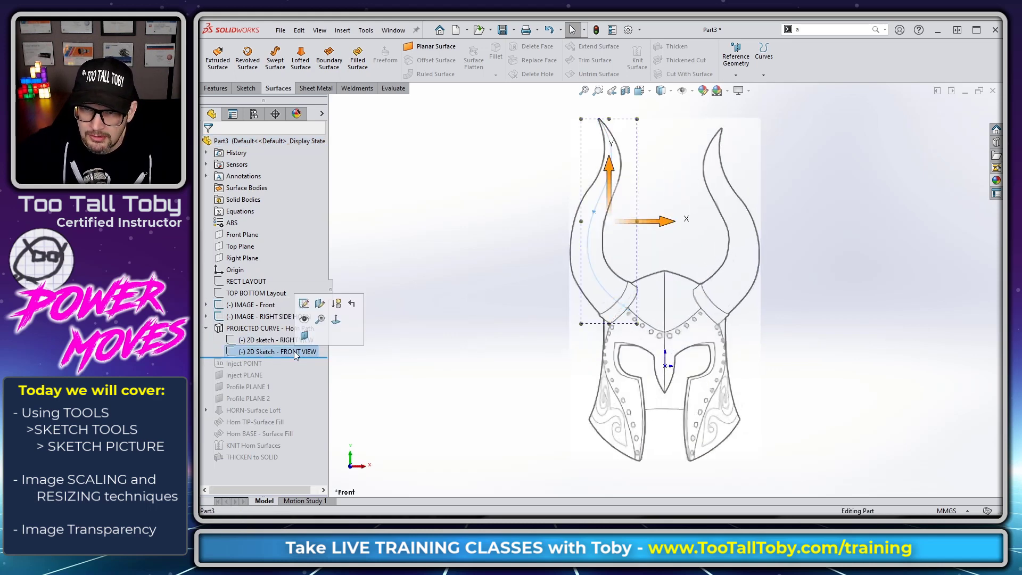
click(410, 288)
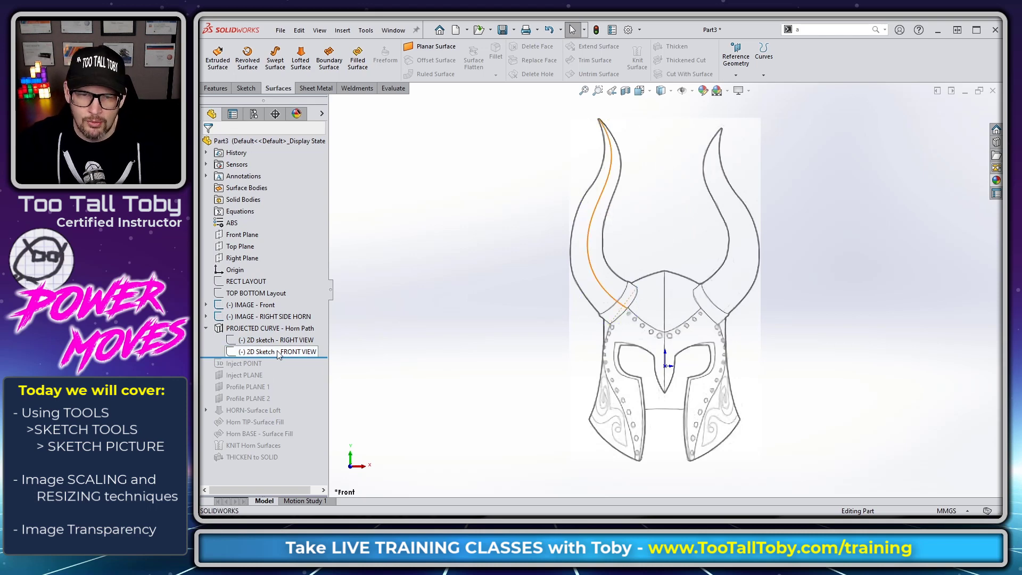
key(ctrl+3)
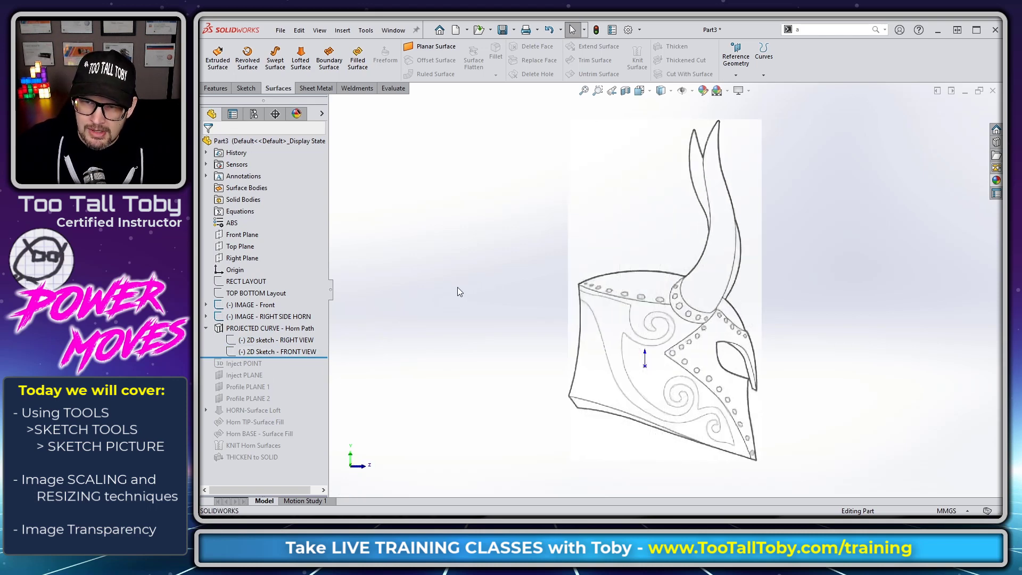
Step: Inspect PROJECTED CURVE - Horn Path, roll forward to rebuild the horn, and return to Part6
click(270, 328)
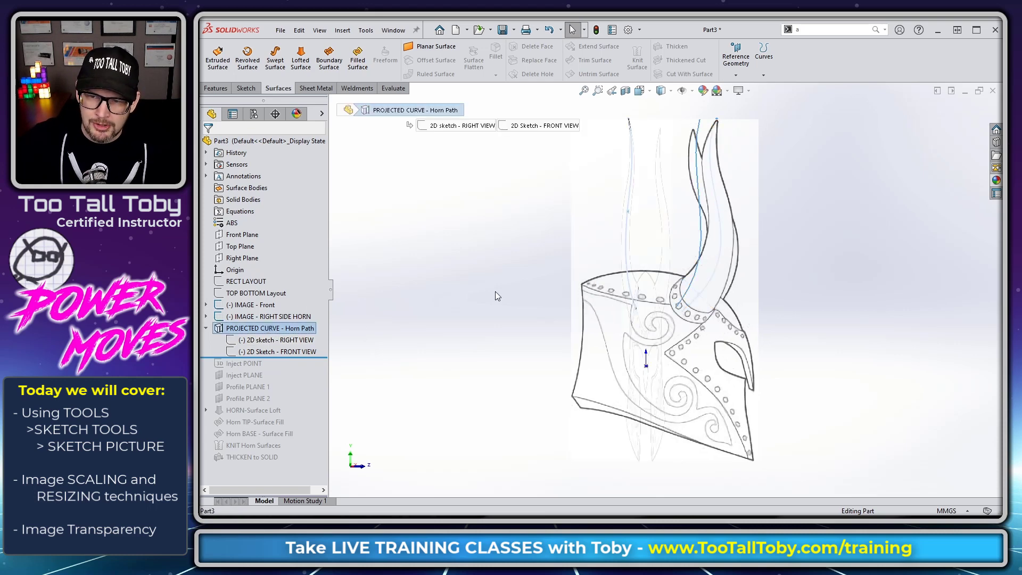
mouse_move(501, 285)
middle_down()
mouse_move(560, 284)
mouse_move(532, 306)
mouse_move(558, 342)
mouse_move(548, 437)
mouse_move(536, 410)
mouse_move(539, 317)
mouse_move(484, 303)
middle_up()
click(501, 328)
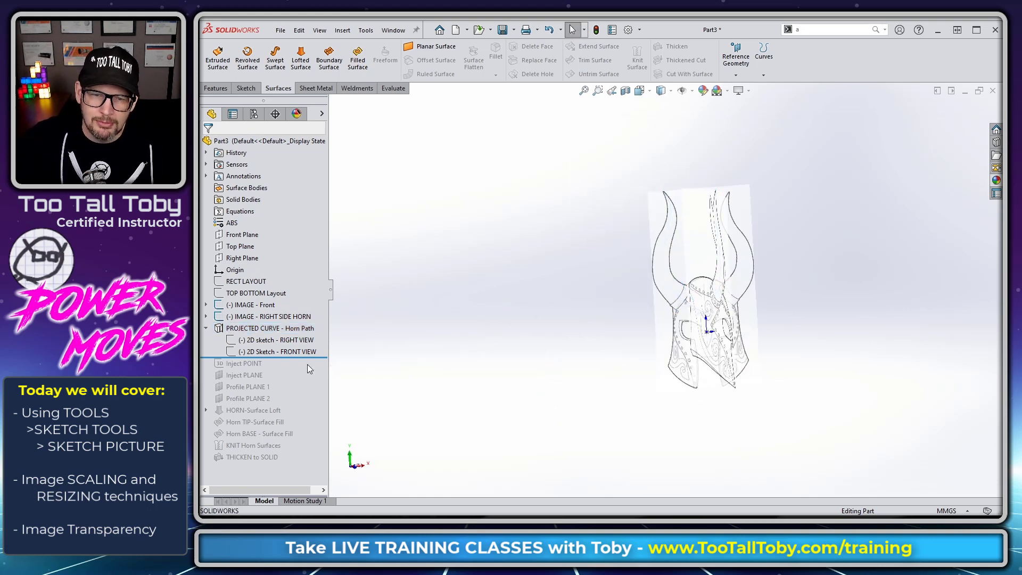
drag(308, 358, 309, 464)
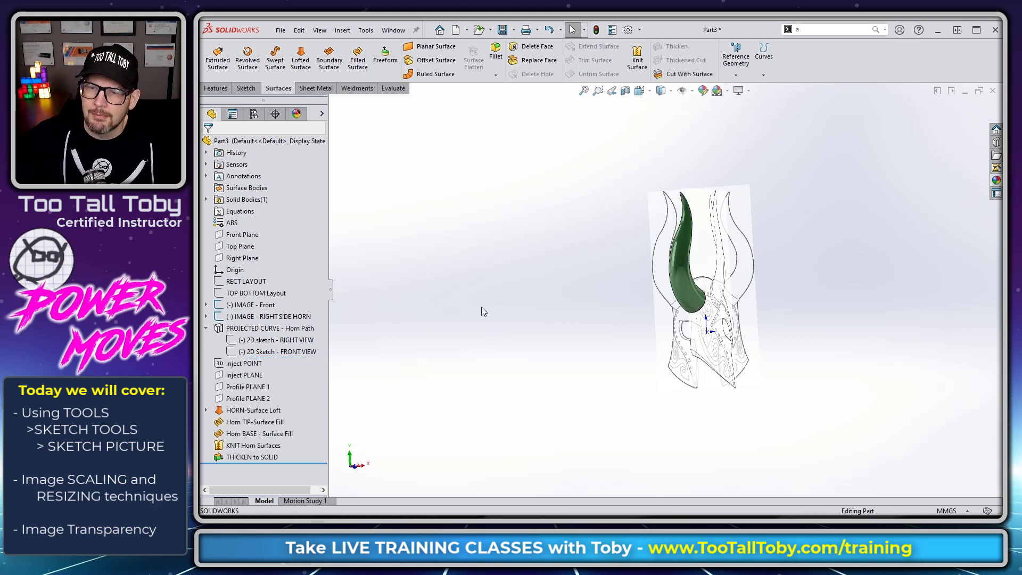
key(ctrl+Tab)
mouse_move(481, 311)
middle_down()
mouse_move(507, 340)
mouse_move(463, 347)
mouse_move(479, 355)
middle_up()
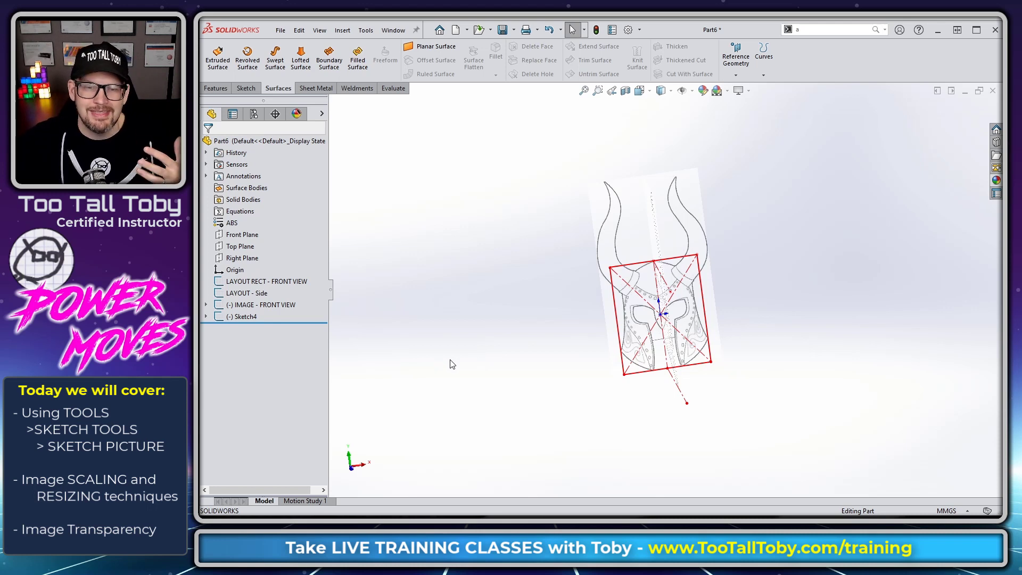
Step: Rename Sketch4 in Part6's FeatureManager tree to 'IMAGE - Side view'
click(255, 316)
key(F2)
text(IMAGE)
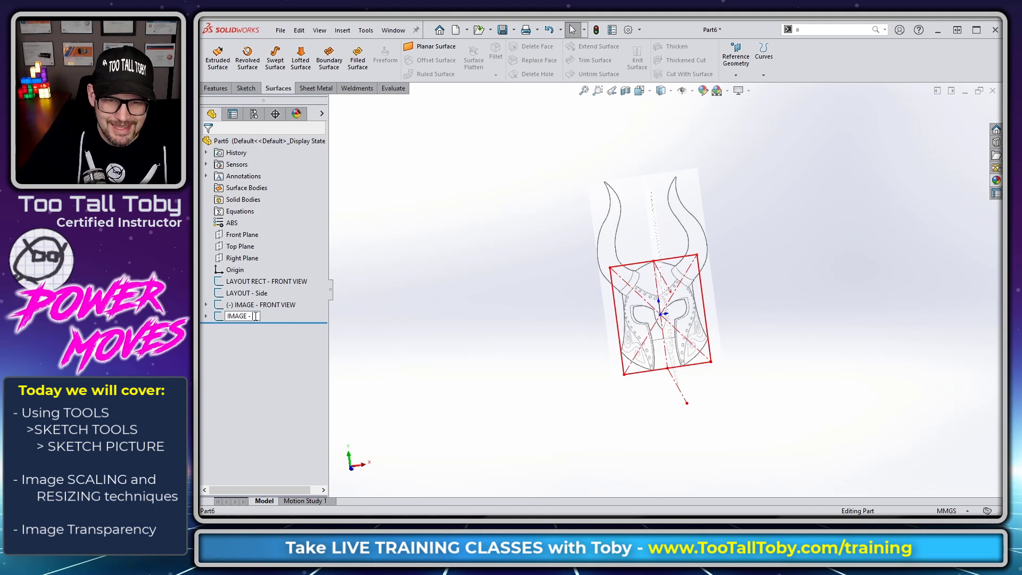
text( - Side view)
key(Return)
middle_drag(490, 249, 559, 362)
key(Escape)
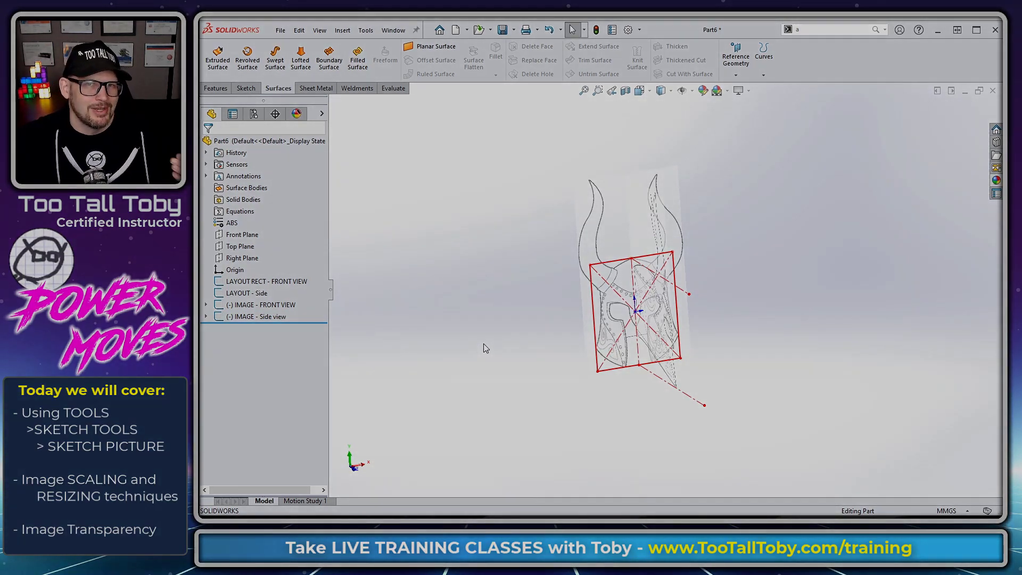